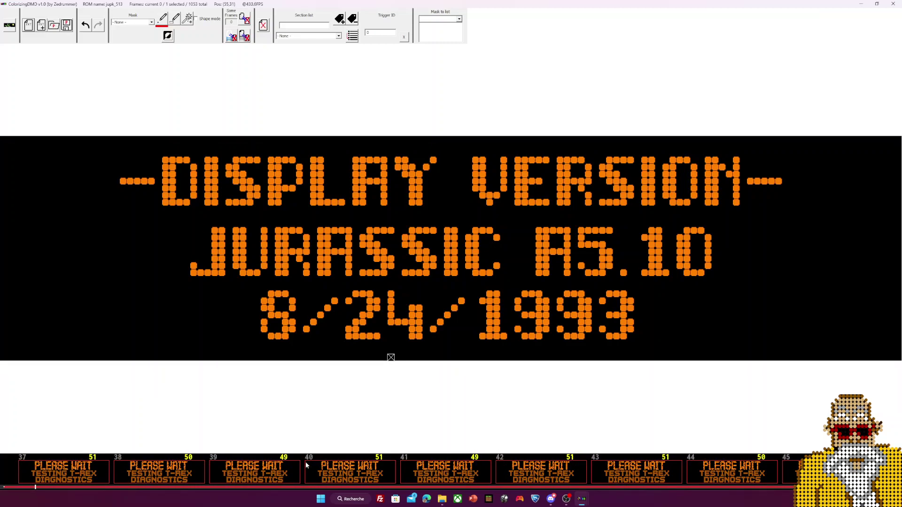
# Compare the PLEASE WAIT frames between 25 and 44 to examine how the text differs from frame to frame.
pyautogui.click(348, 475)
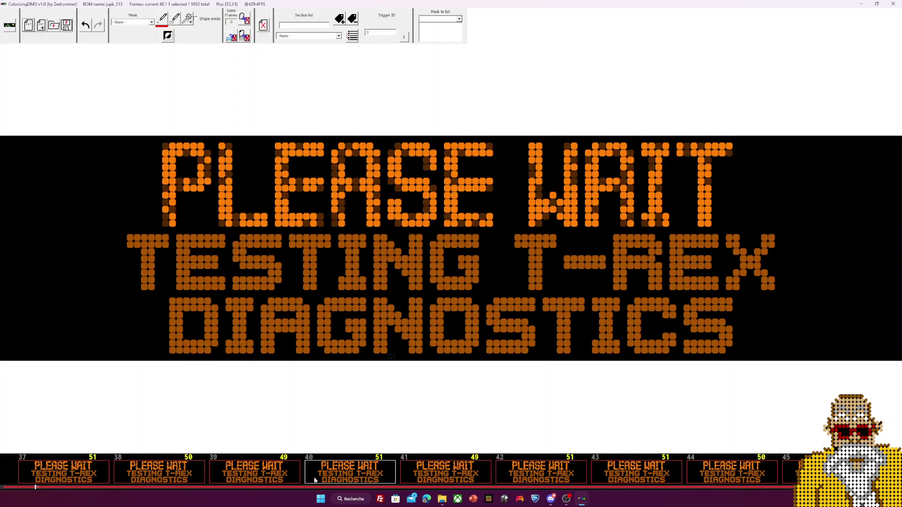
pyautogui.click(162, 471)
pyautogui.scroll(3, 162, 471)
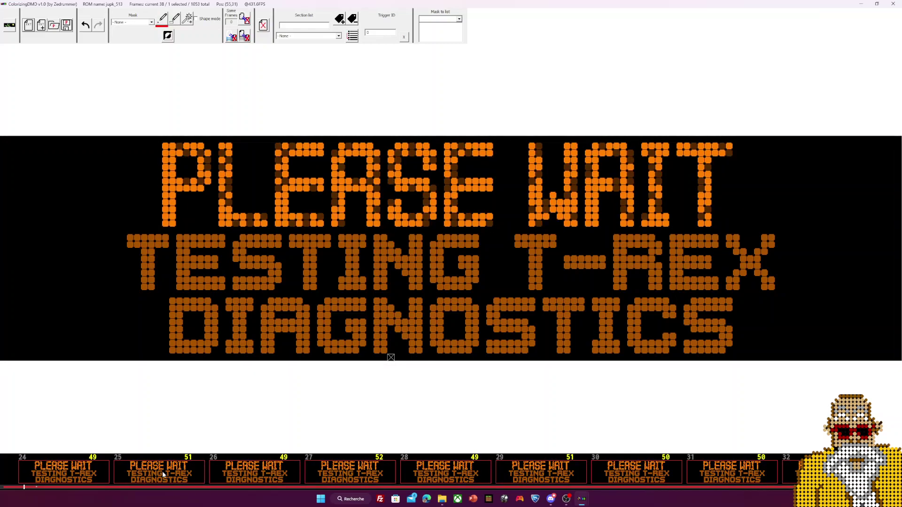
pyautogui.click(162, 472)
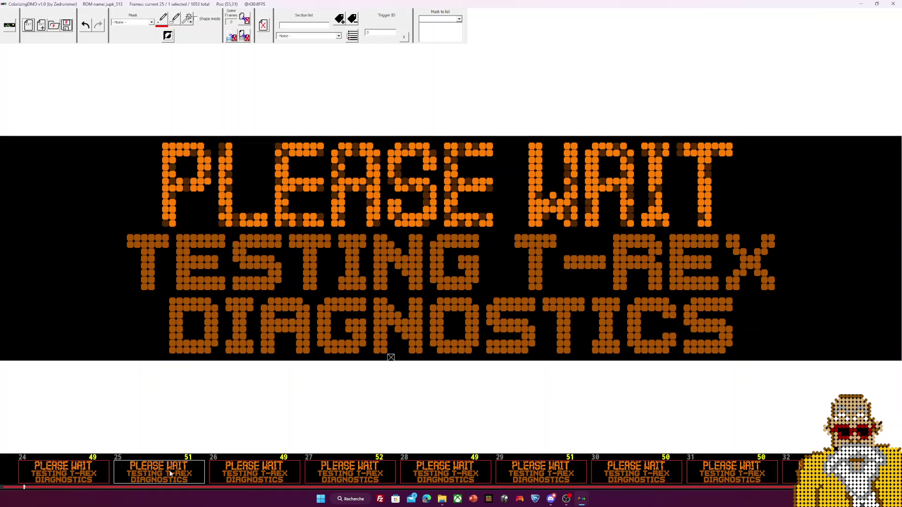
pyautogui.click(427, 478)
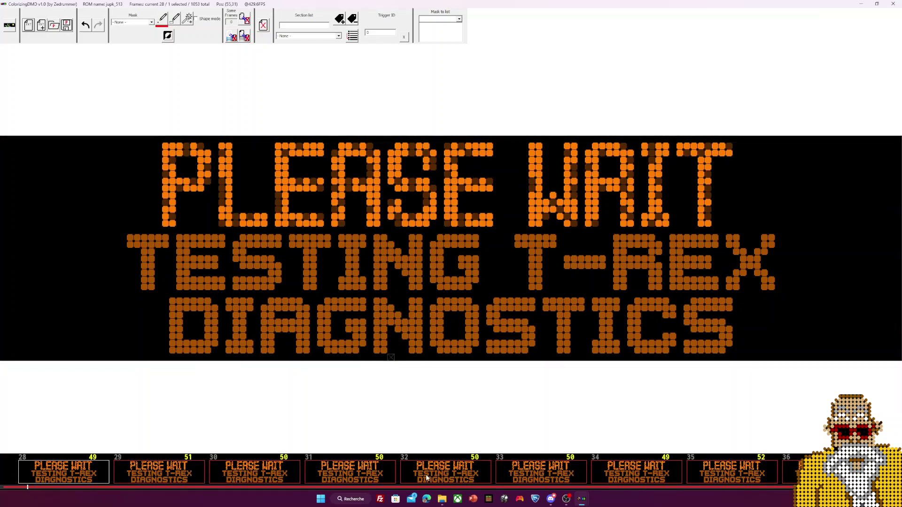
pyautogui.click(534, 477)
pyautogui.press('Right')
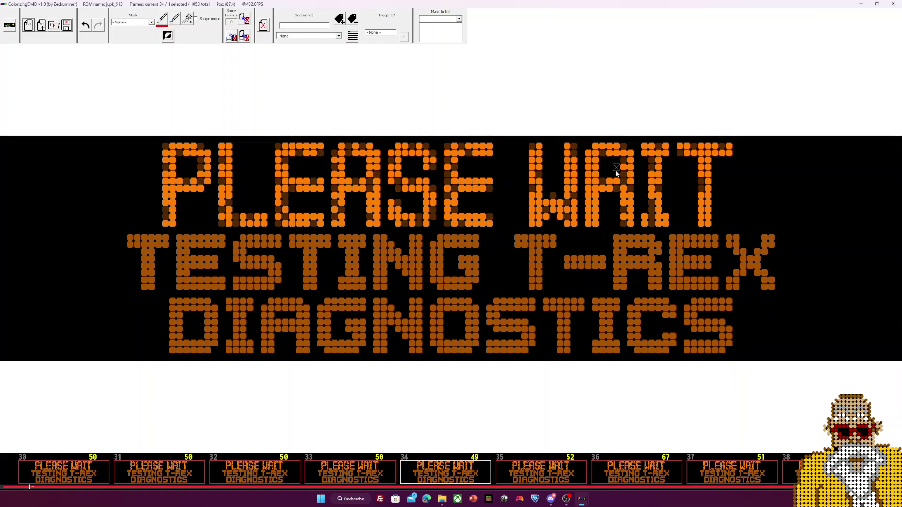
pyautogui.click(544, 475)
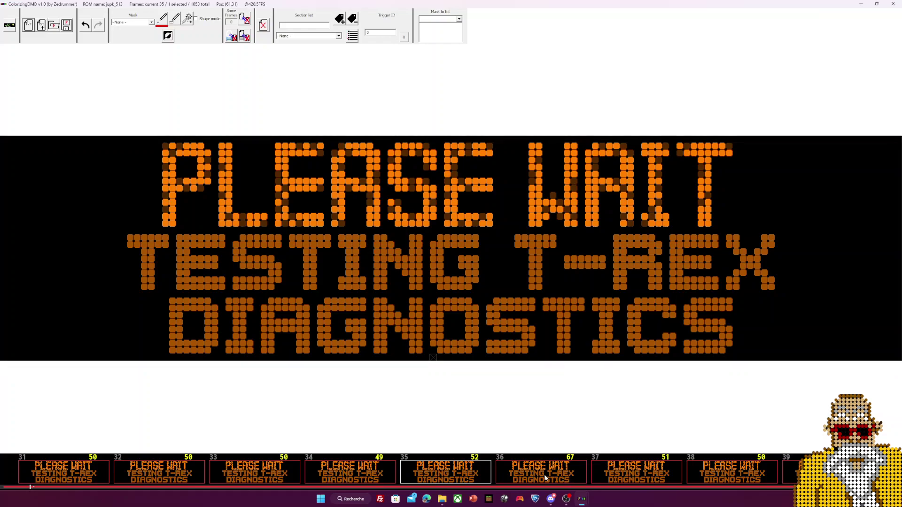
pyautogui.click(545, 474)
pyautogui.click(550, 476)
pyautogui.click(554, 475)
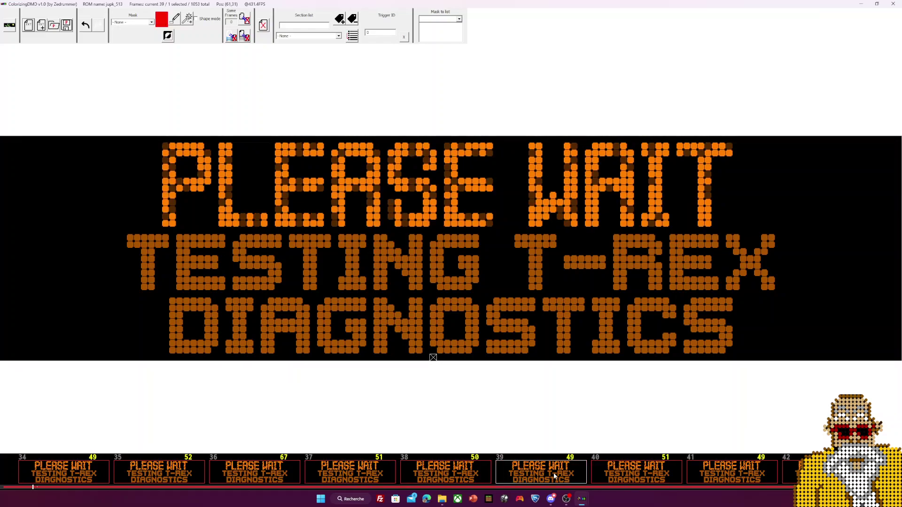
pyautogui.click(517, 475)
pyautogui.click(531, 473)
pyautogui.click(499, 474)
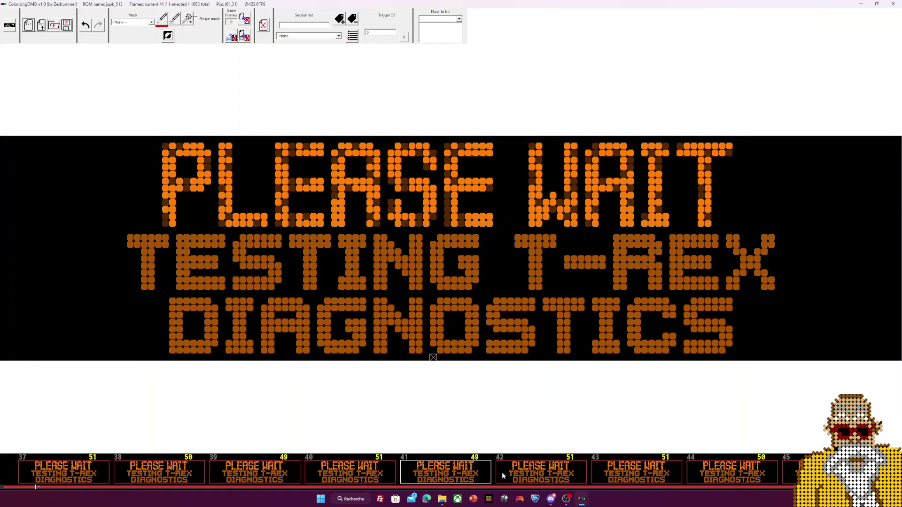
pyautogui.click(452, 475)
pyautogui.click(539, 474)
pyautogui.click(521, 476)
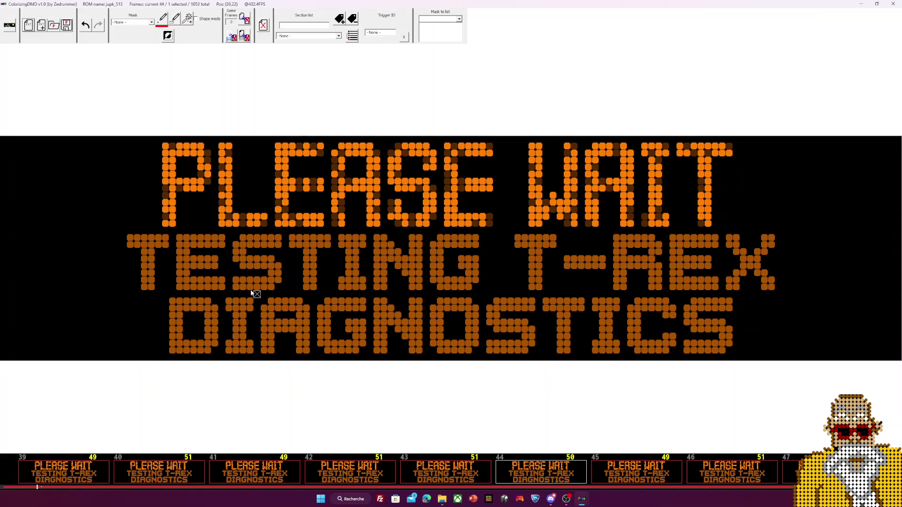
# Assign comparison mask 0 to frame 42, one of the PLEASE WAIT frames.
pyautogui.click(152, 23)
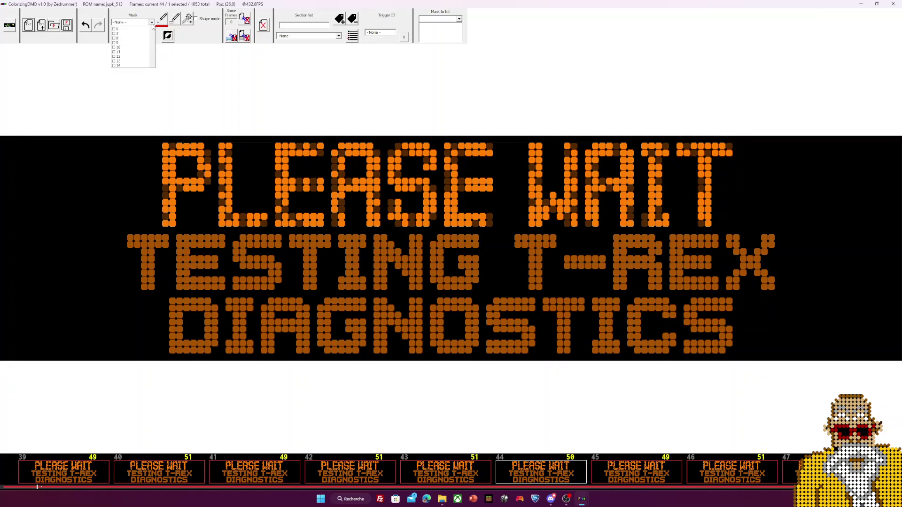
pyautogui.click(290, 89)
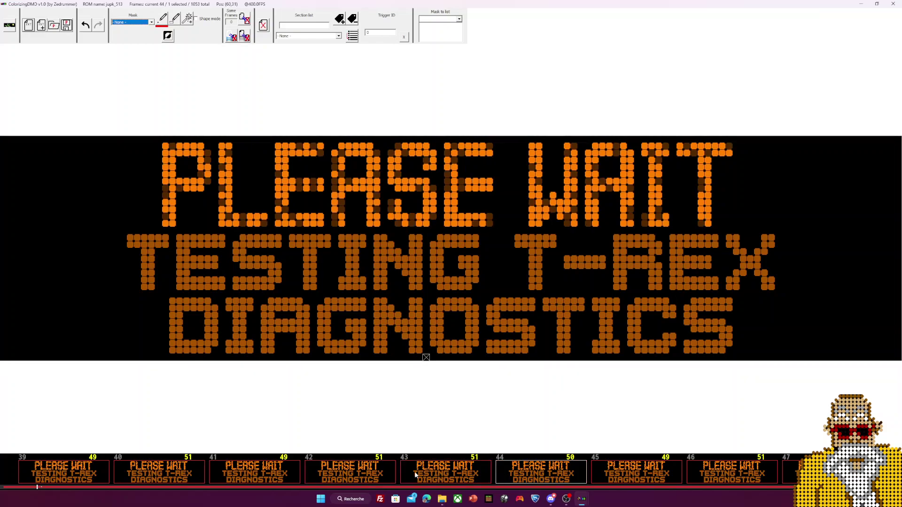
pyautogui.click(350, 472)
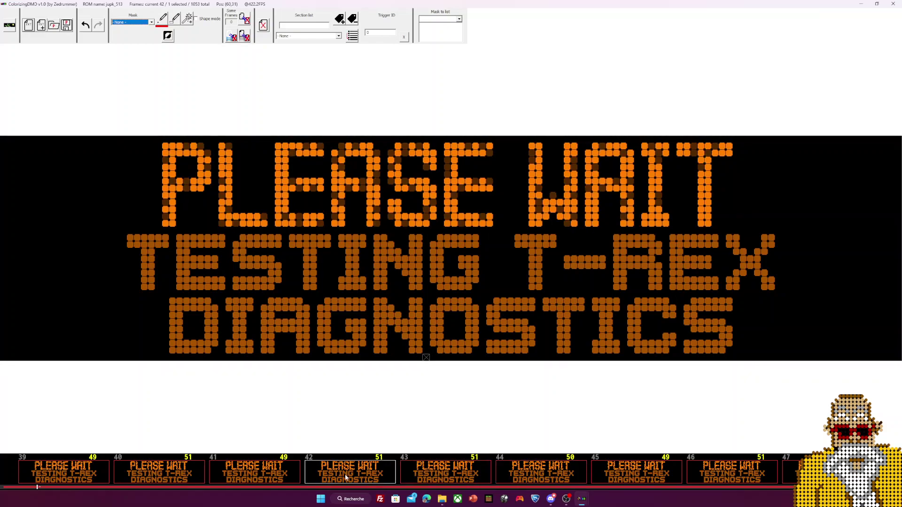
pyautogui.click(151, 22)
pyautogui.click(136, 32)
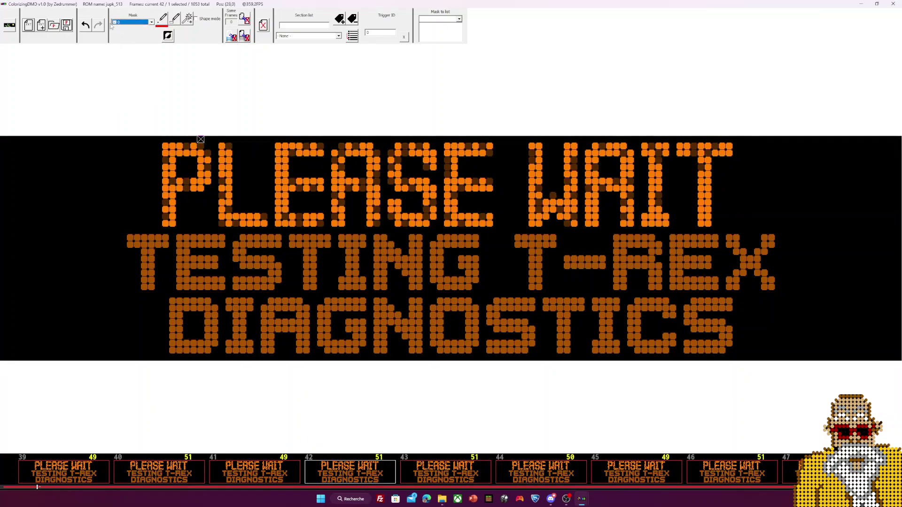
pyautogui.click(130, 22)
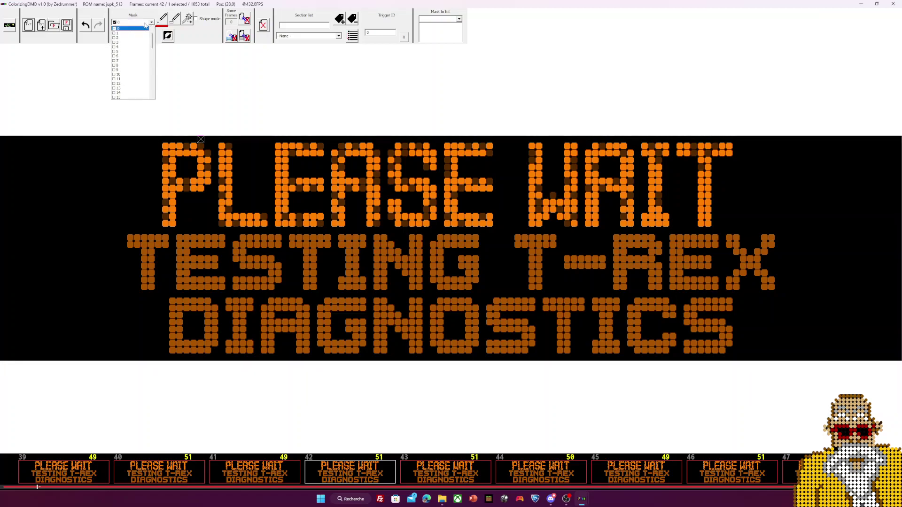
pyautogui.click(132, 37)
# Draw a full-width mask rectangle over the PLEASE WAIT line, from (0,0) to (127,13).
pyautogui.click(175, 19)
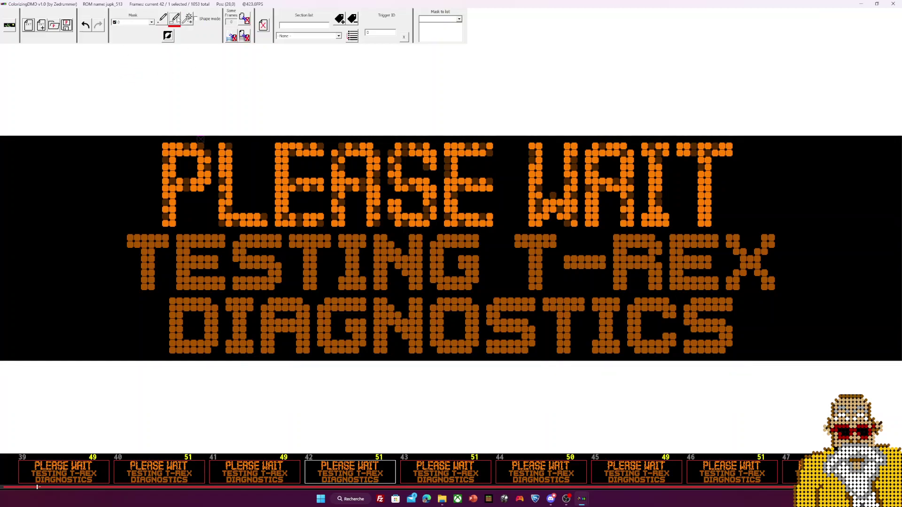
pyautogui.moveTo(7, 140)
pyautogui.mouseDown()
pyautogui.moveTo(808, 179)
pyautogui.moveTo(901, 232)
pyautogui.mouseUp()
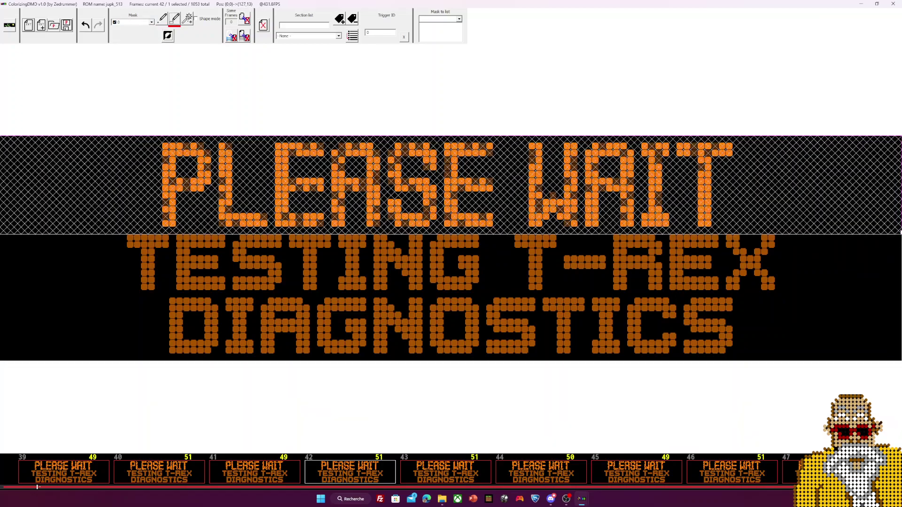
pyautogui.moveTo(899, 233); pyautogui.dragTo(900, 233)
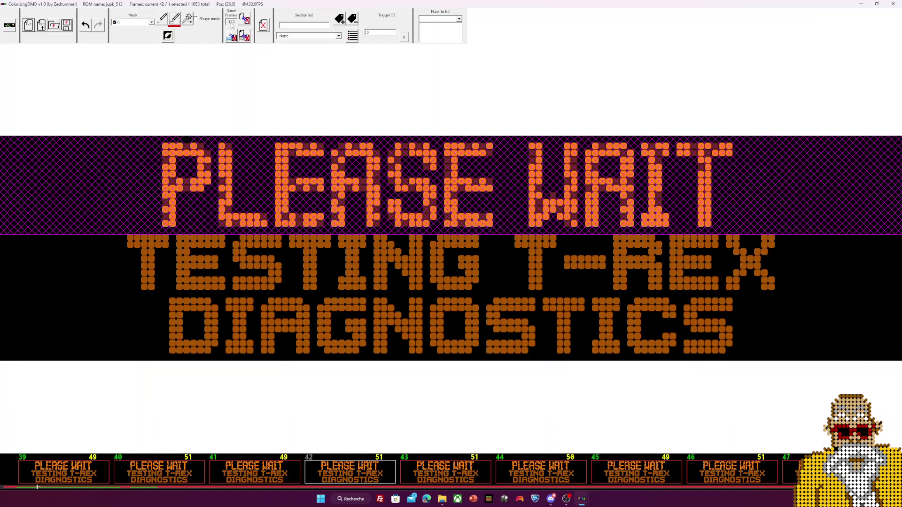
# Extend mask 0 with a full-width rectangle over the TESTING T-REX line and delete the frames similar to frame 42.
pyautogui.moveTo(37, 487); pyautogui.dragTo(152, 490)
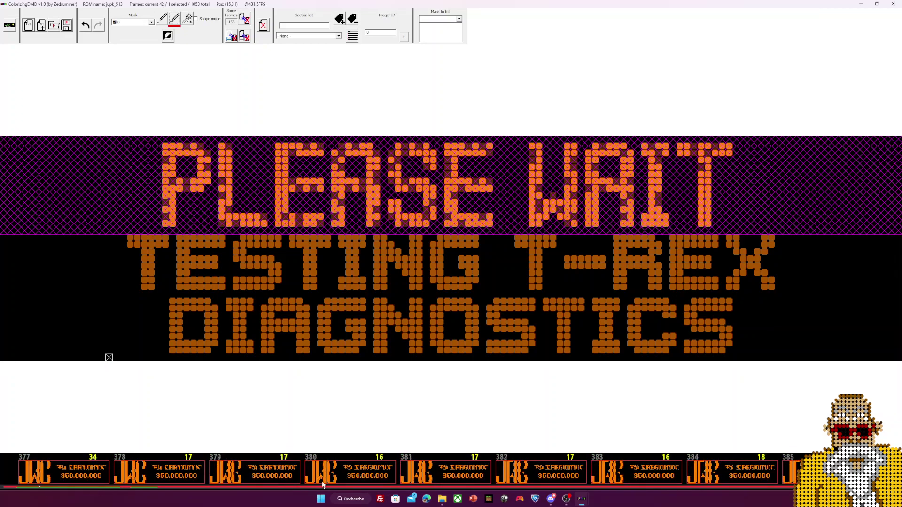
pyautogui.moveTo(647, 487); pyautogui.dragTo(42, 489)
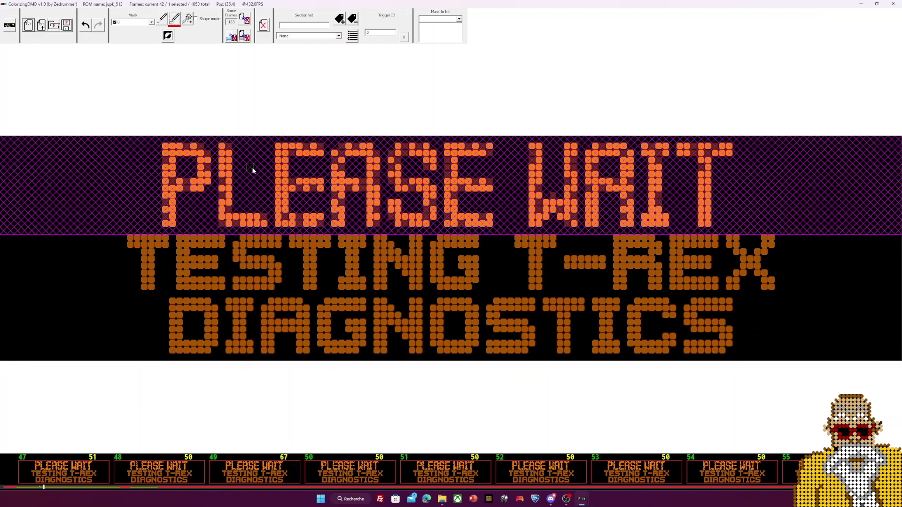
pyautogui.moveTo(4, 237)
pyautogui.mouseDown()
pyautogui.moveTo(50, 254)
pyautogui.moveTo(753, 262)
pyautogui.moveTo(898, 295)
pyautogui.mouseUp()
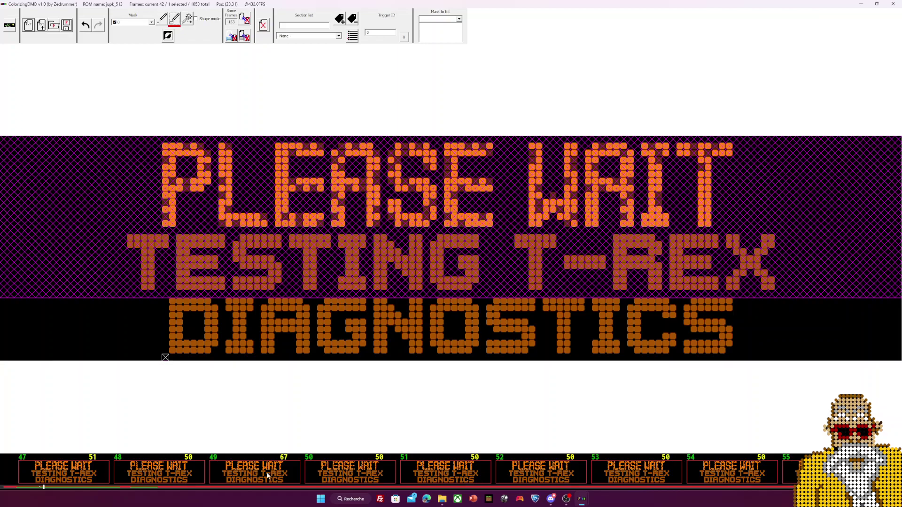
pyautogui.click(231, 33)
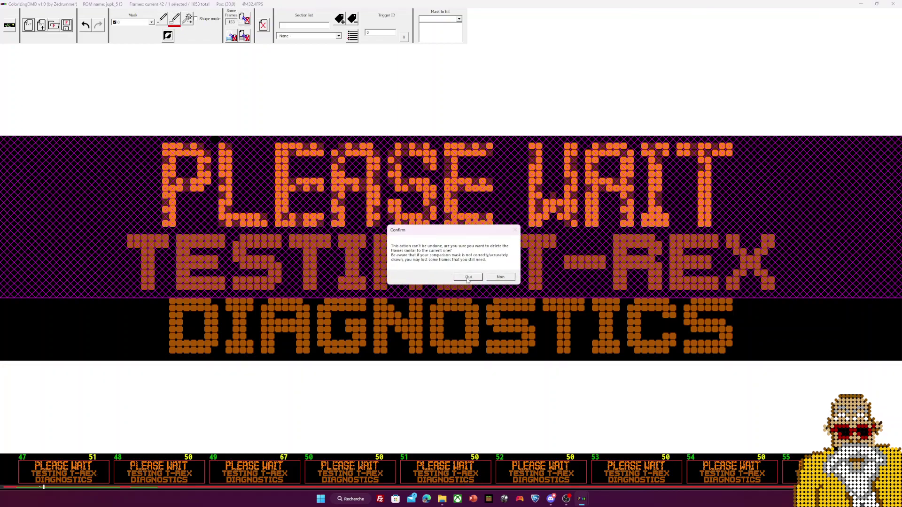
pyautogui.click(468, 277)
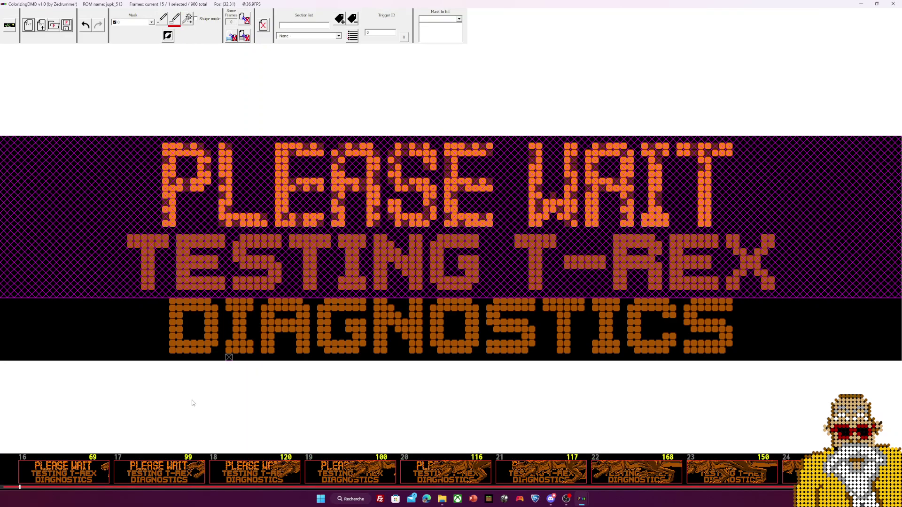
# Apply mask 0 to frame 14 with the partly covered PLEASE WAIT text and locate its similar frame in the strip.
pyautogui.scroll(8, 45, 480)
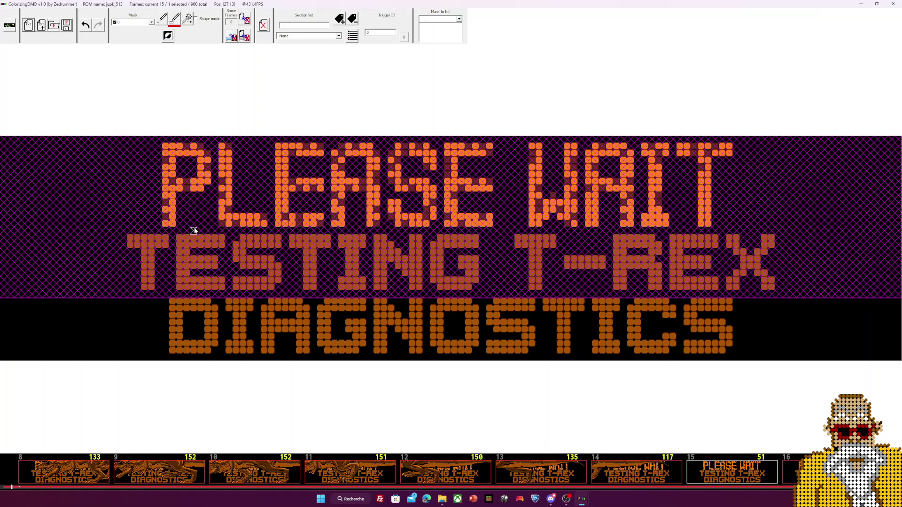
pyautogui.scroll(-3, 75, 482)
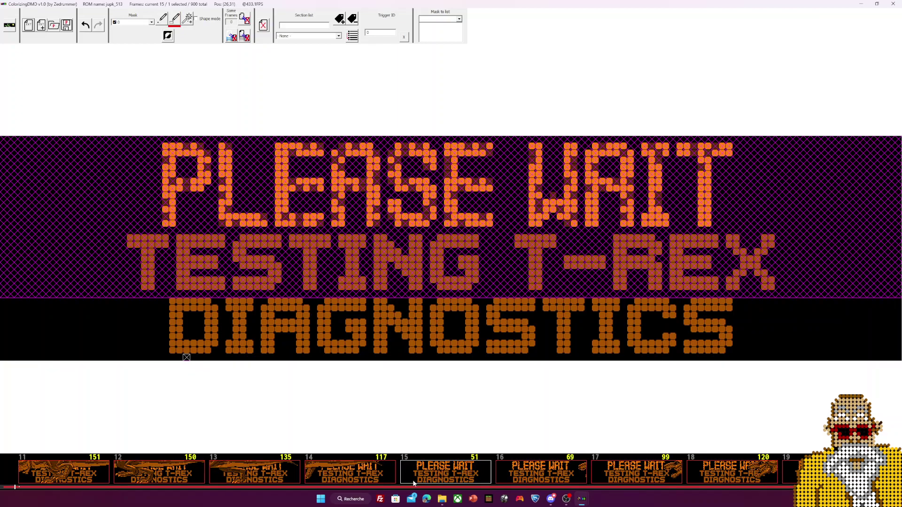
pyautogui.click(356, 474)
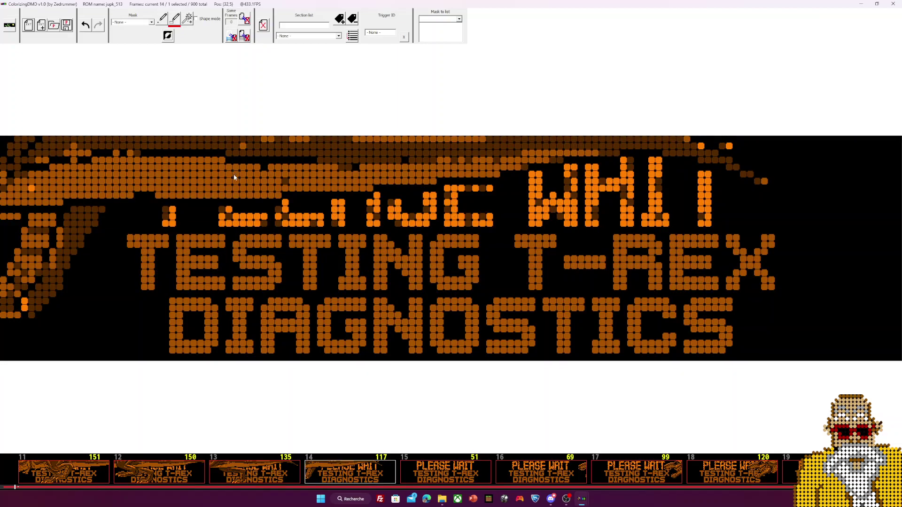
pyautogui.click(152, 22)
pyautogui.click(126, 34)
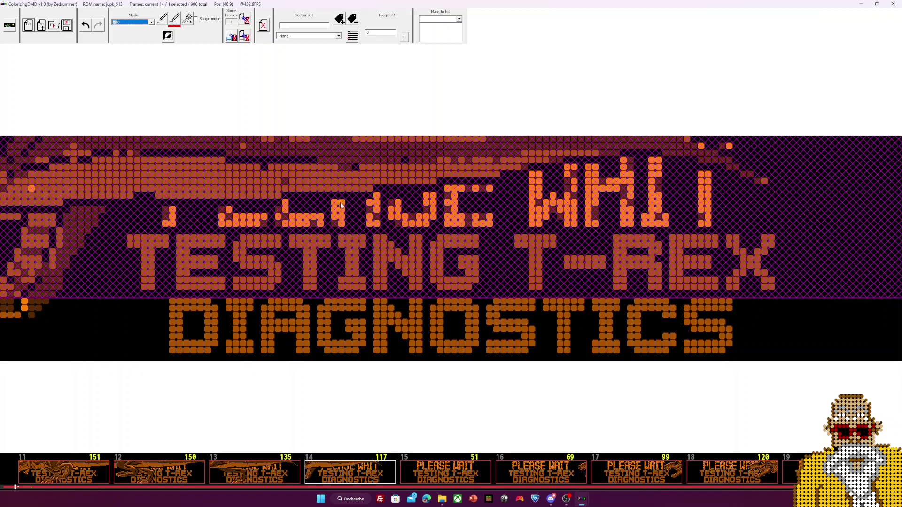
pyautogui.scroll(-2, 341, 204)
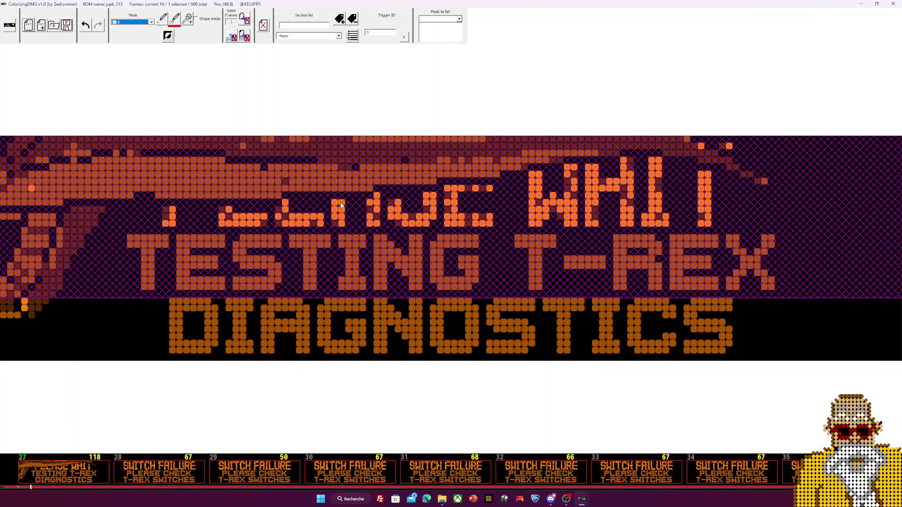
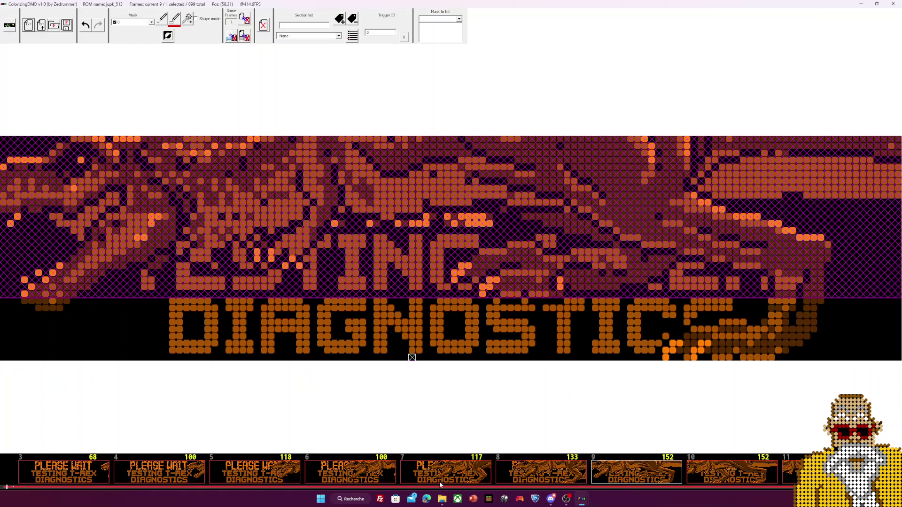
# Review the T-Rex animation frames and apply mask 0 to frame 3, where the T-Rex first enters.
pyautogui.click(637, 475)
pyautogui.click(722, 476)
pyautogui.click(815, 475)
pyautogui.scroll(1, 366, 479)
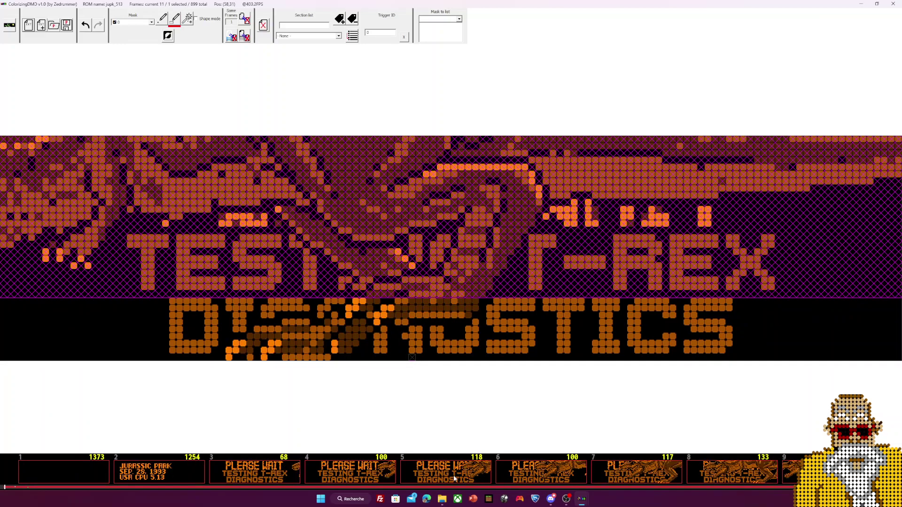
pyautogui.click(252, 473)
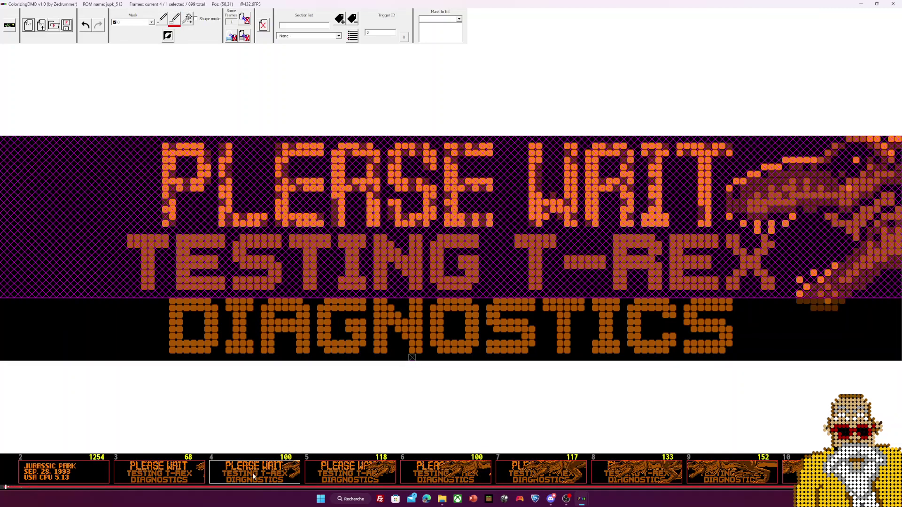
pyautogui.click(174, 476)
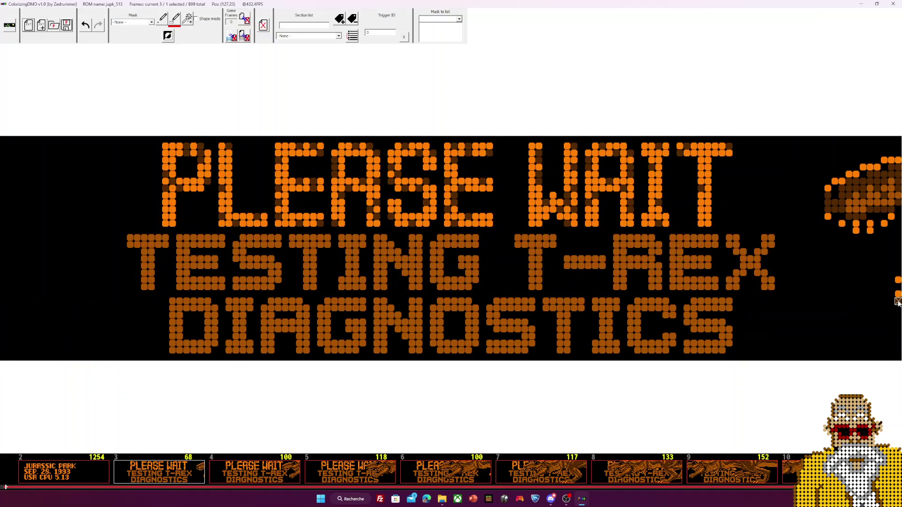
pyautogui.click(152, 22)
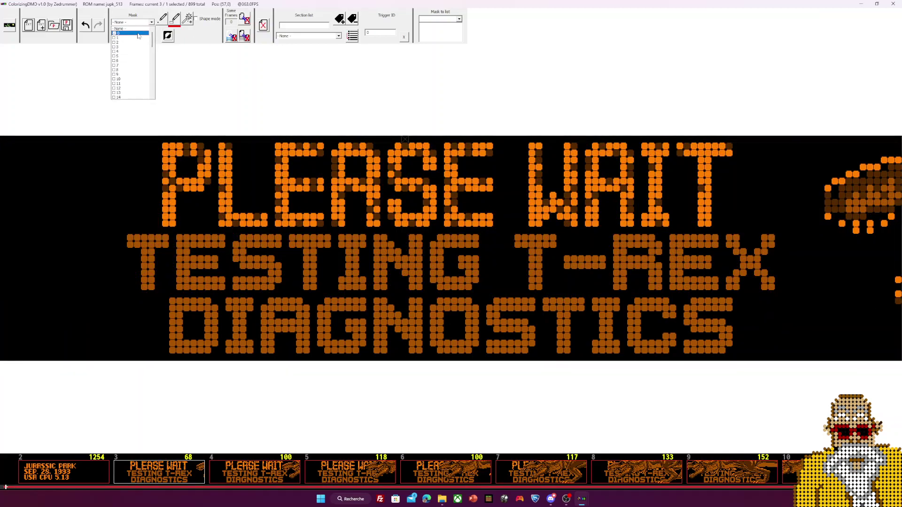
pyautogui.click(140, 35)
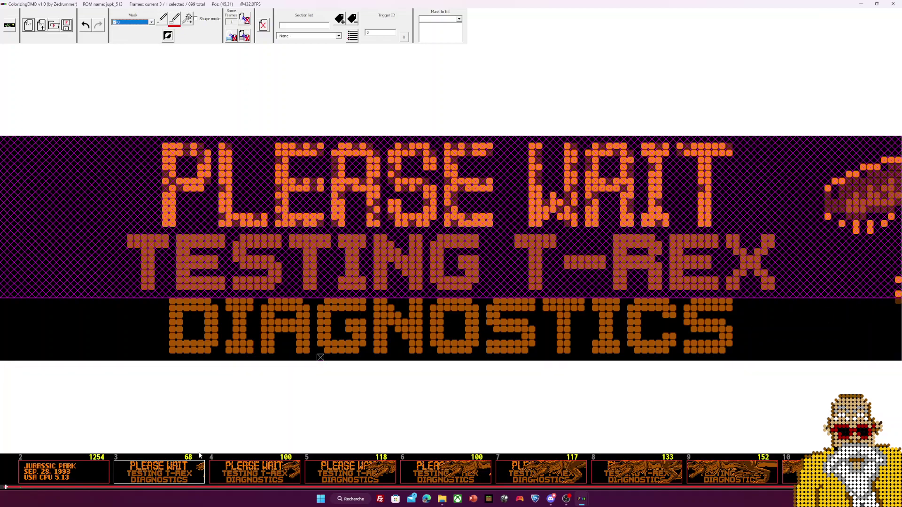
# Delete the frame similar to frame 3 and go to frame 2 with the JURASSIC PARK version text.
pyautogui.click(263, 24)
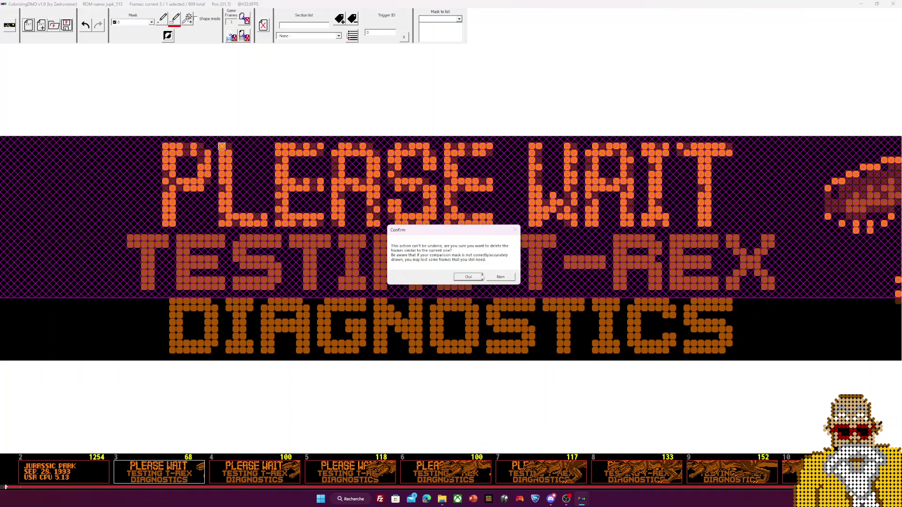
pyautogui.click(458, 281)
pyautogui.press('Left')
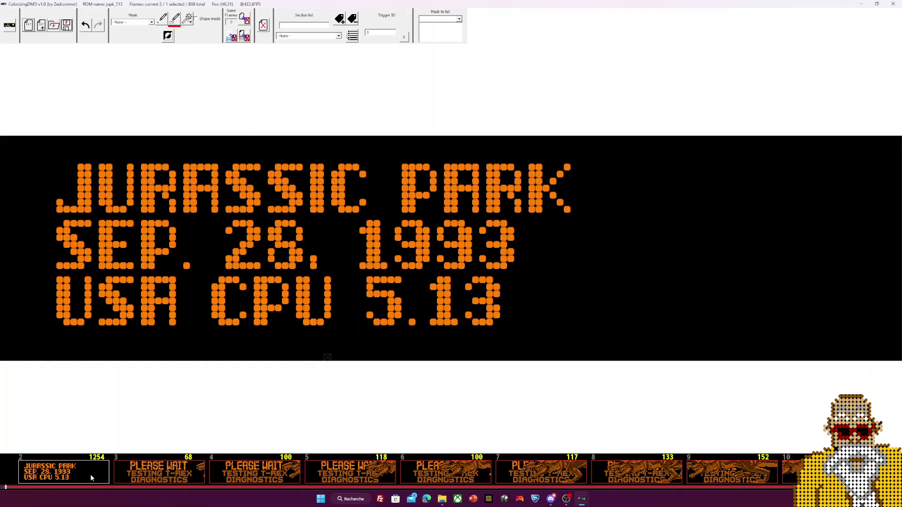
# Review the T-Rex animation frames 3 to 14 in order to see how the PLEASE WAIT text gets covered.
pyautogui.click(148, 481)
pyautogui.click(223, 479)
pyautogui.click(357, 474)
pyautogui.click(460, 472)
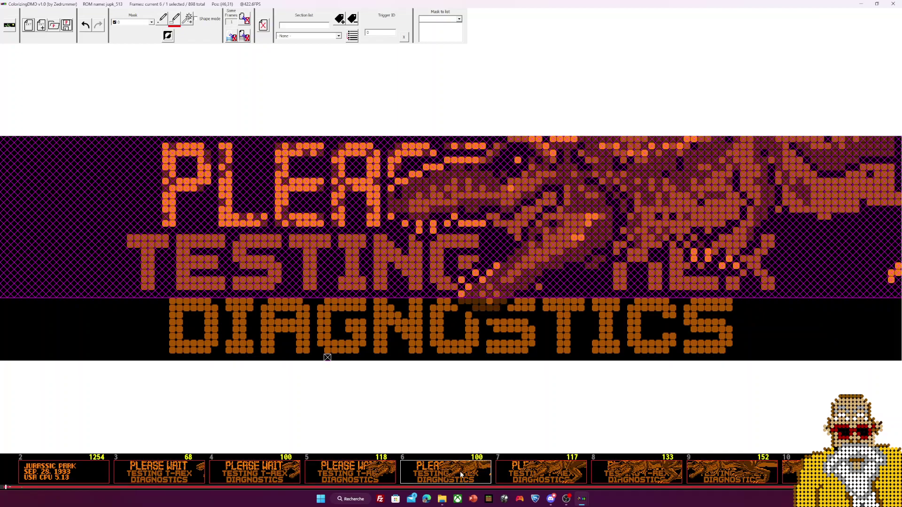
pyautogui.click(558, 479)
pyautogui.click(627, 476)
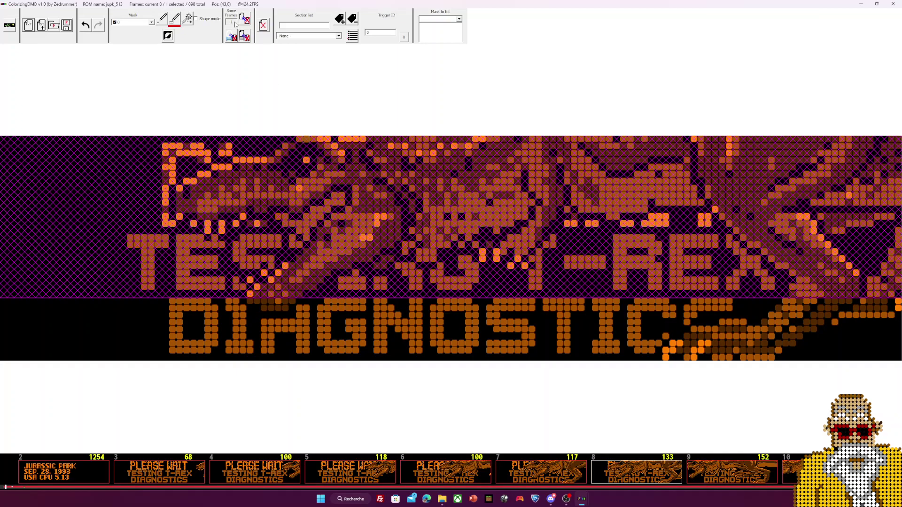
pyautogui.press('Right')
pyautogui.press('Right')
pyautogui.press('Right')
pyautogui.press('Right')
pyautogui.press('Right')
pyautogui.press('Right')
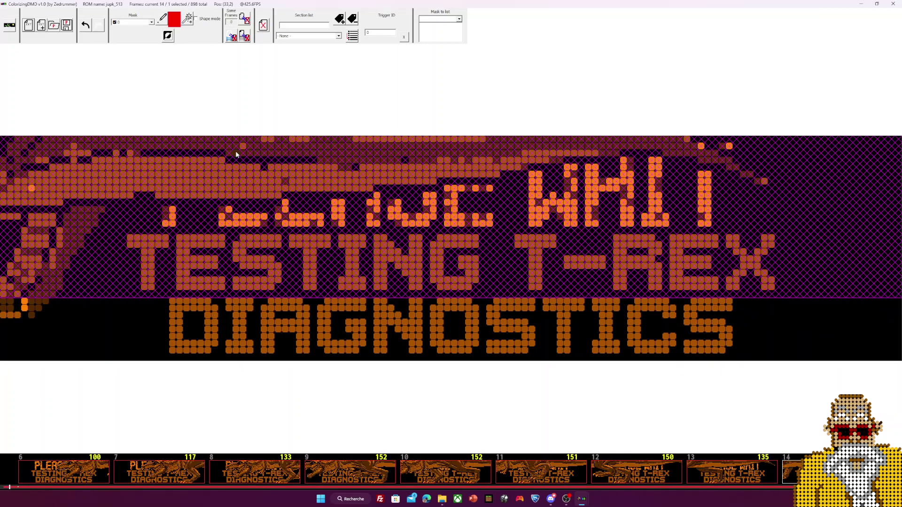
# Step back through the T-Rex animation from frame 14 to frame 4 and compare the masked areas.
pyautogui.press('Left')
pyautogui.press('Left')
pyautogui.press('Left')
pyautogui.press('Left')
pyautogui.press('Left')
pyautogui.press('Left')
pyautogui.press('Left')
pyautogui.press('Left')
pyautogui.press('Left')
pyautogui.press('Left')
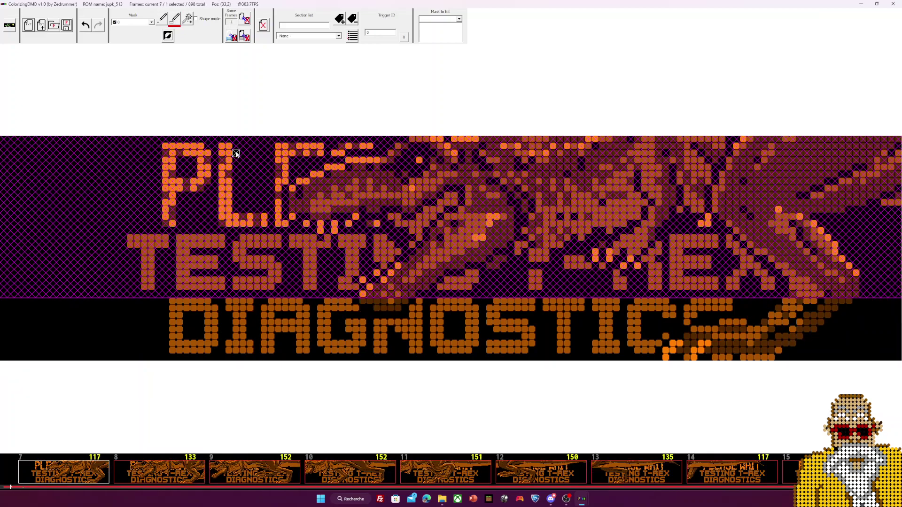
pyautogui.press('Left')
pyautogui.press('Right')
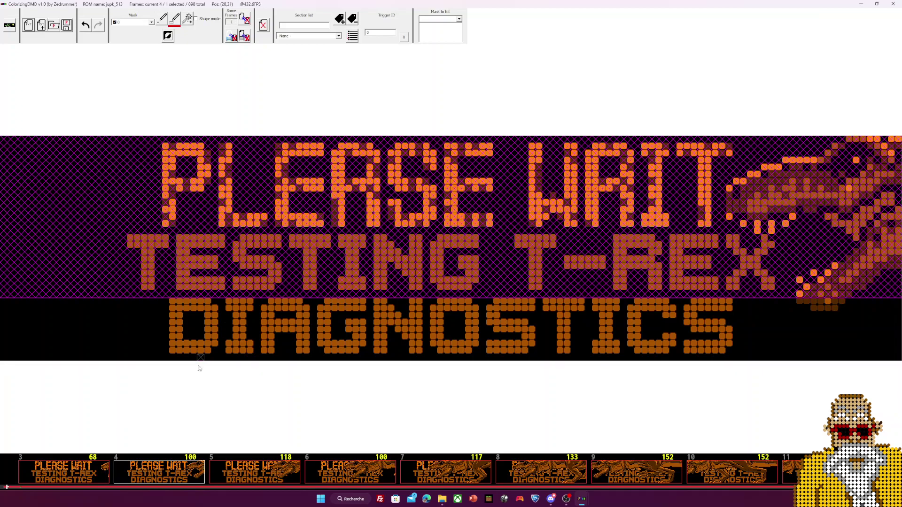
# Select frames 3 to 15 of the T-Rex test sequence and delete all frames similar to the selected ones.
pyautogui.scroll(3, 197, 441)
pyautogui.click(317, 469)
pyautogui.scroll(-8, 341, 479)
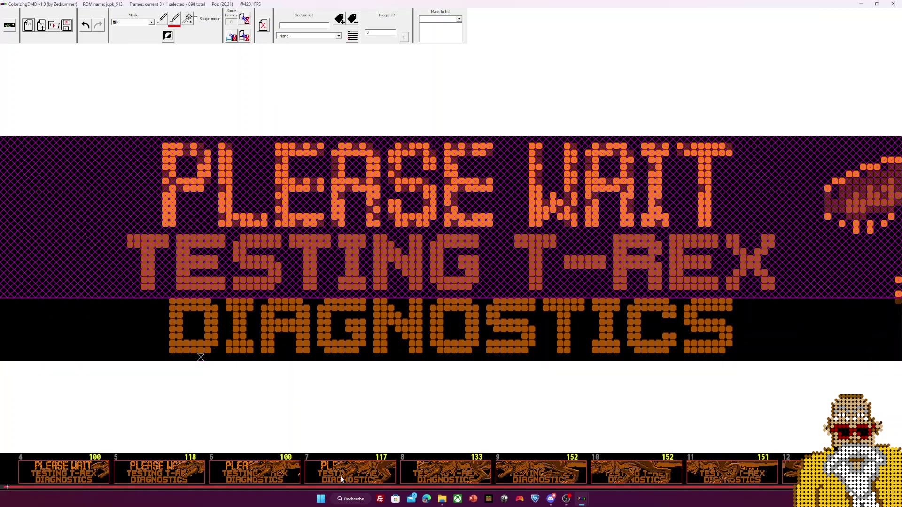
pyautogui.scroll(-1, 341, 479)
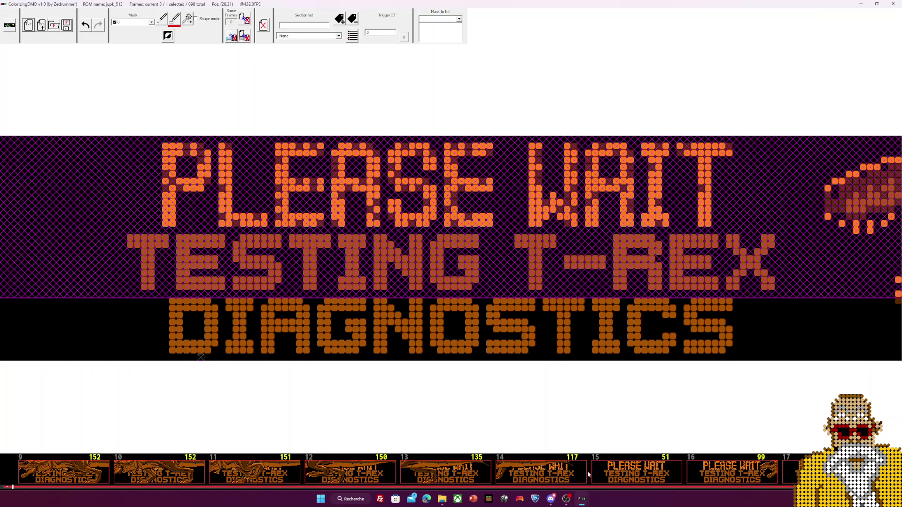
pyautogui.keyDown('shift'); pyautogui.click(614, 475); pyautogui.keyUp('shift')
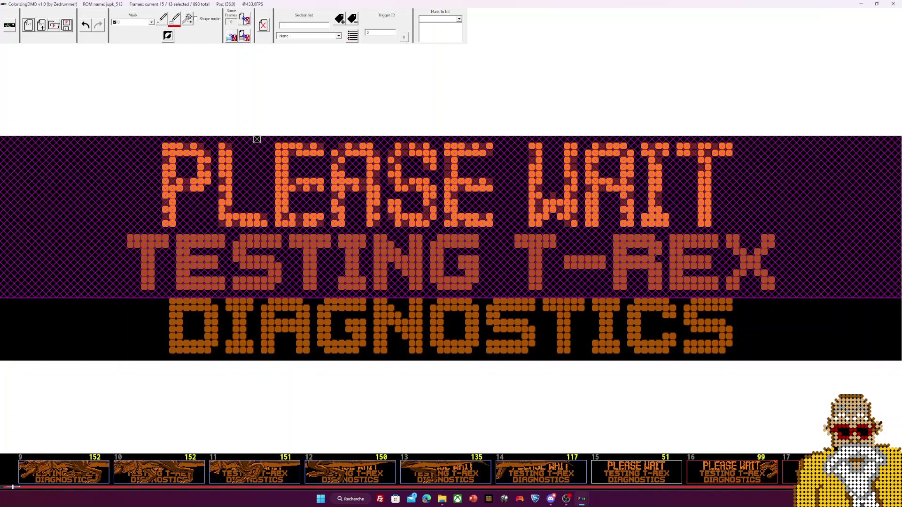
pyautogui.click(231, 36)
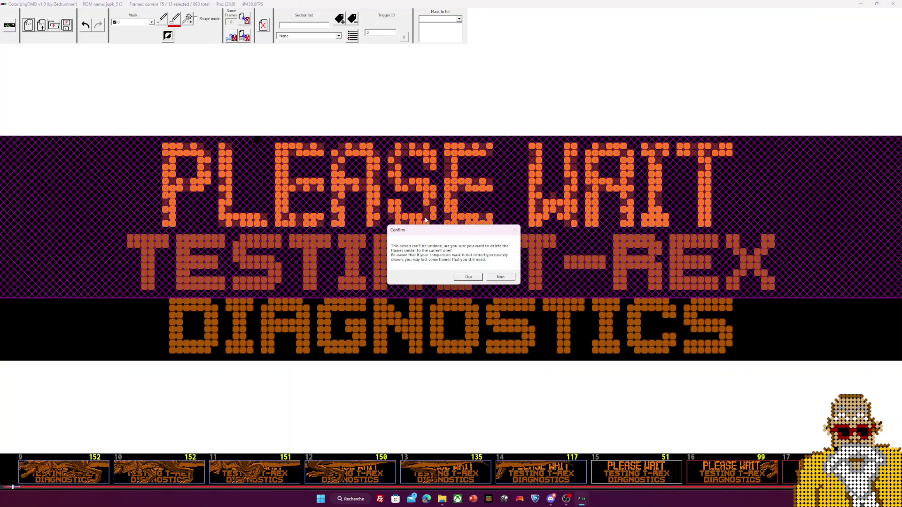
pyautogui.click(469, 277)
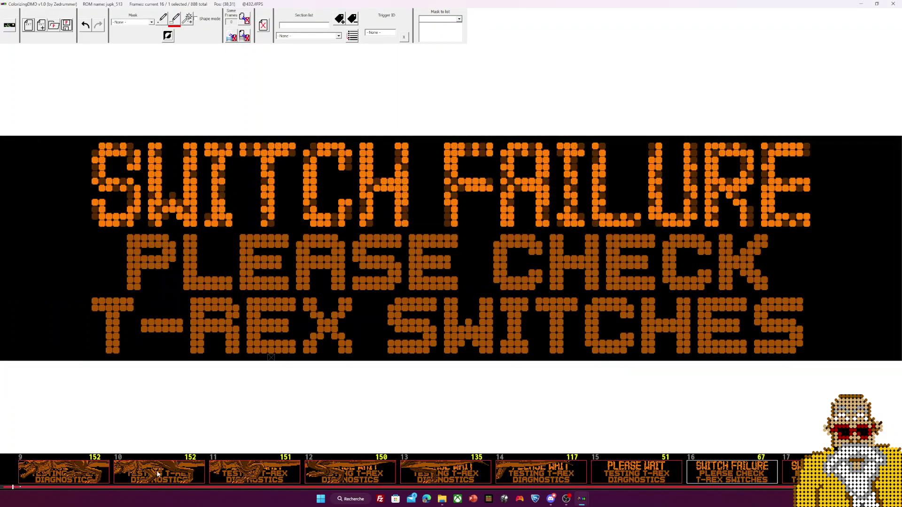
# Check the remaining T-Rex test sequence from frame 3 through the PLEASE WAIT text in frame 15.
pyautogui.scroll(8, 155, 470)
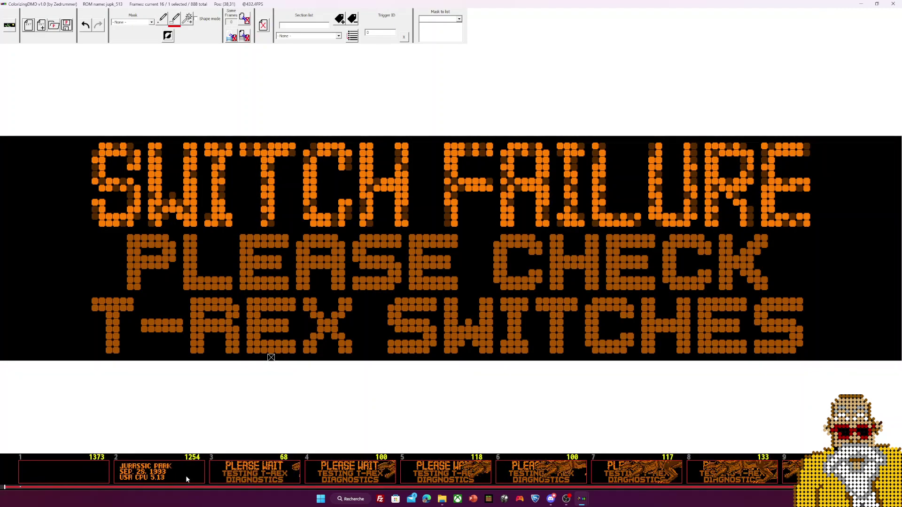
pyautogui.click(262, 478)
pyautogui.scroll(-9, 332, 477)
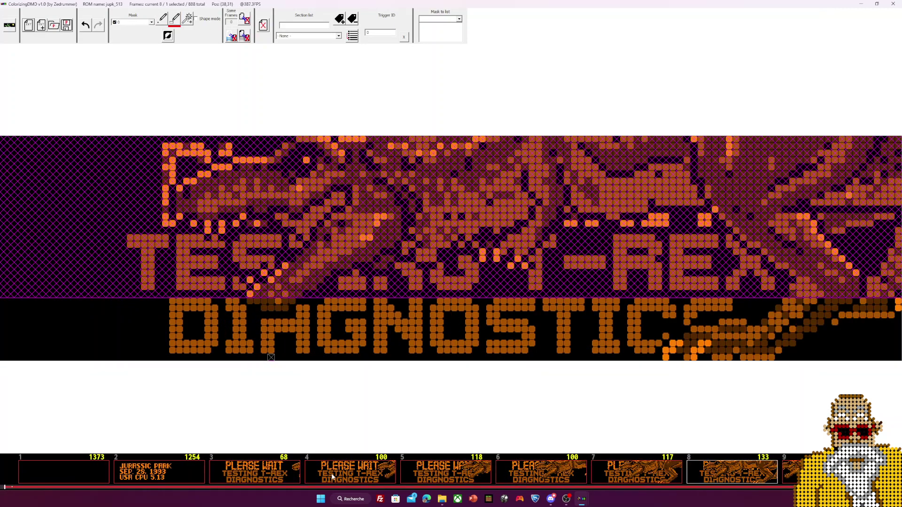
pyautogui.scroll(-10, 332, 477)
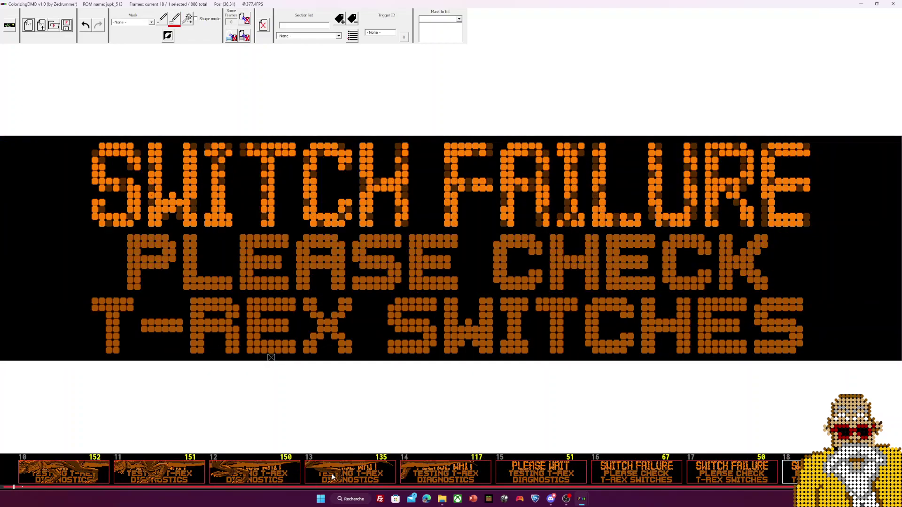
pyautogui.click(155, 481)
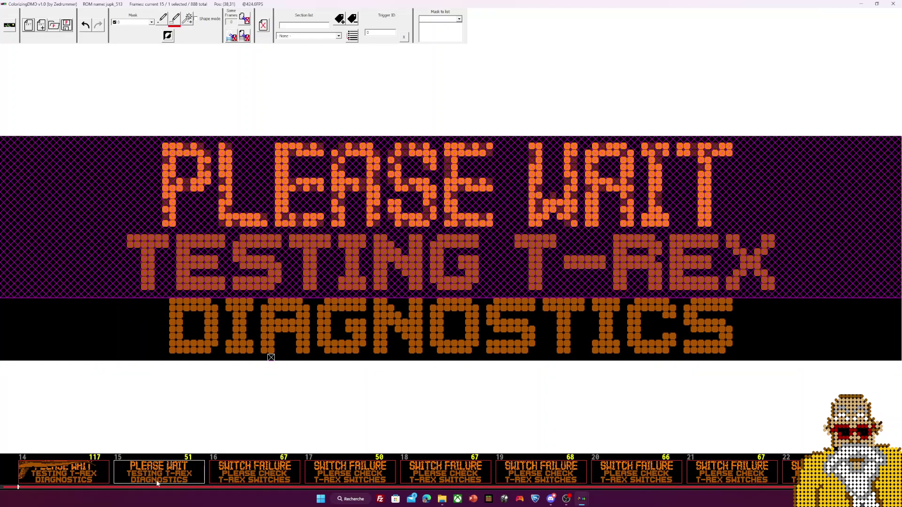
# Apply mask 0 to frame 16 with the SWITCH FAILURE text and delete the frames similar to it.
pyautogui.click(237, 482)
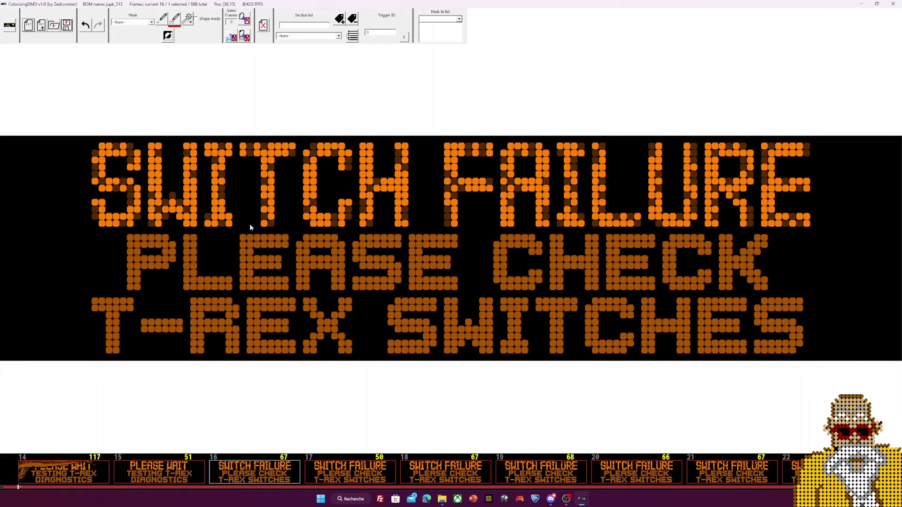
pyautogui.click(151, 22)
pyautogui.click(141, 34)
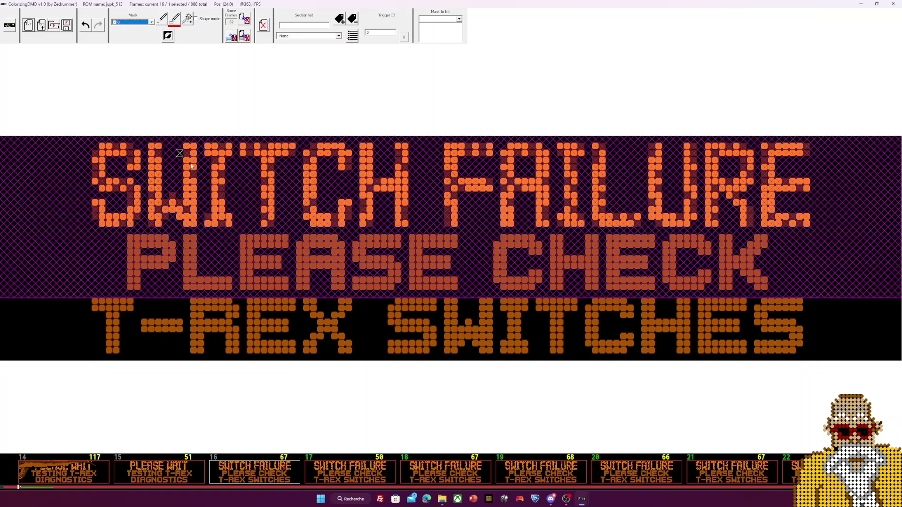
pyautogui.click(245, 19)
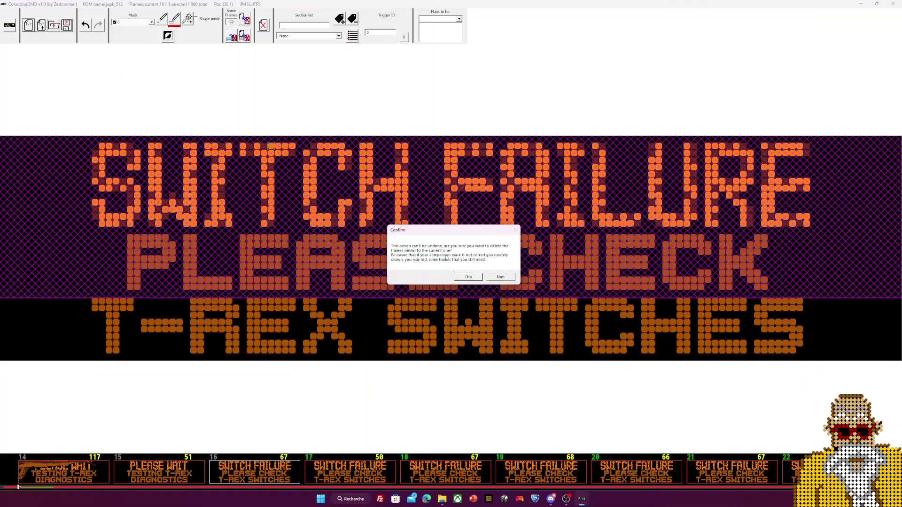
pyautogui.click(465, 278)
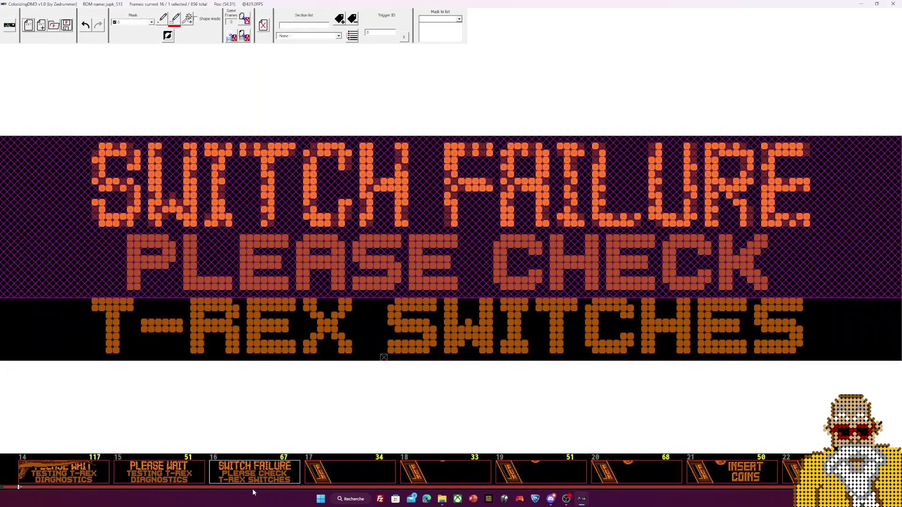
# Examine the coin slot frames 17 to 23, including those with the INSERT COINS text.
pyautogui.click(368, 475)
pyautogui.scroll(-3, 368, 465)
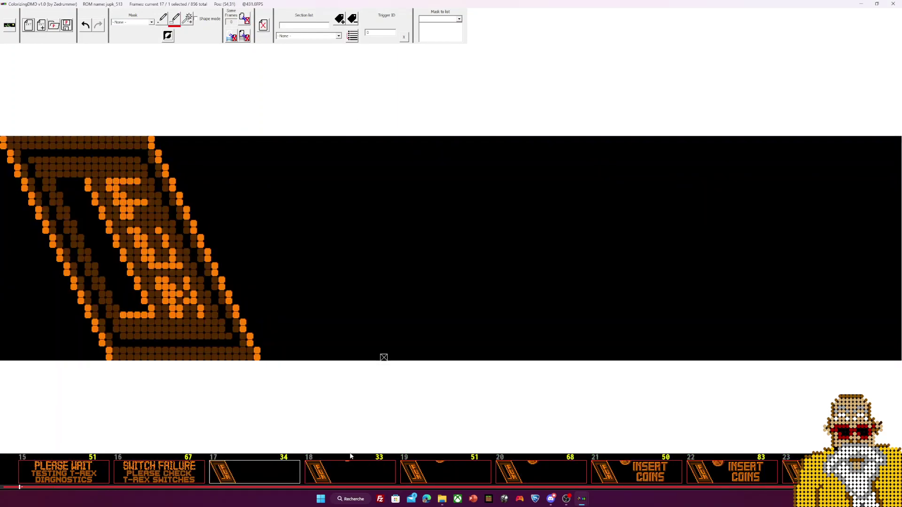
pyautogui.moveTo(99, 478); pyautogui.dragTo(347, 474)
pyautogui.moveTo(140, 478); pyautogui.dragTo(445, 475)
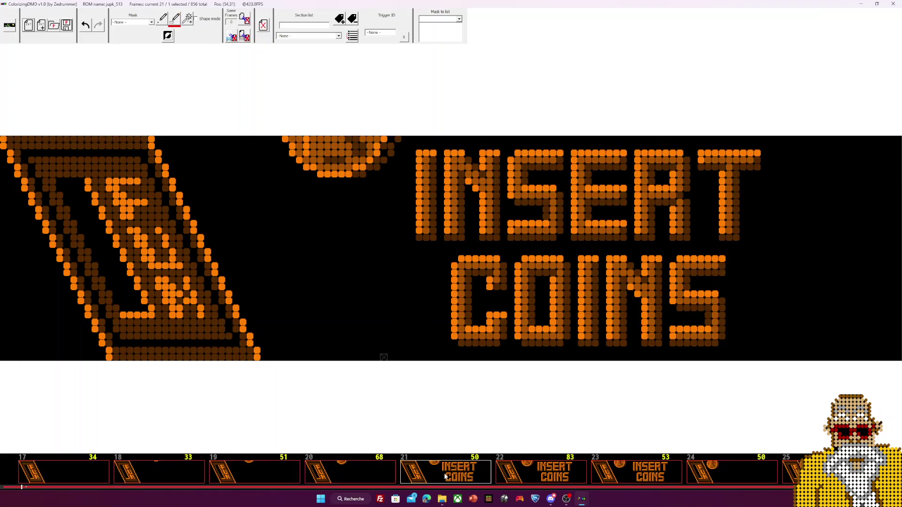
pyautogui.click(521, 478)
pyautogui.click(519, 475)
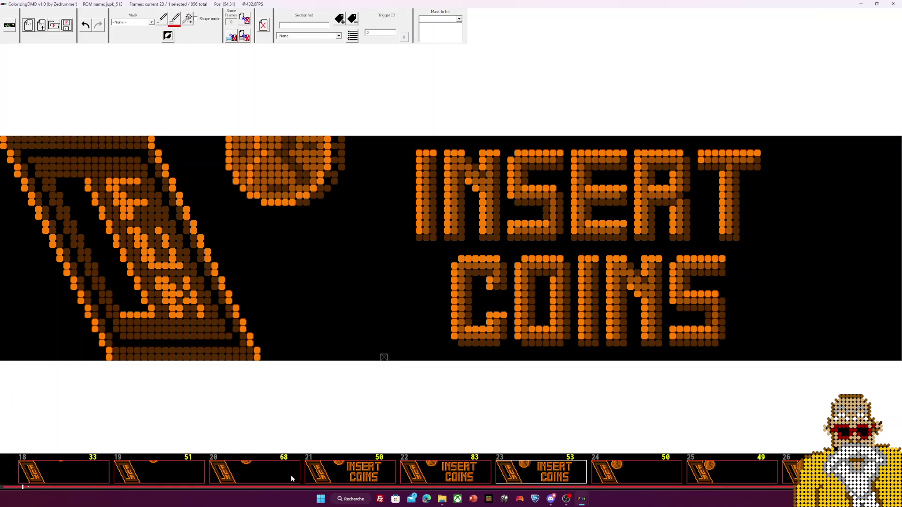
pyautogui.moveTo(85, 483); pyautogui.dragTo(526, 472)
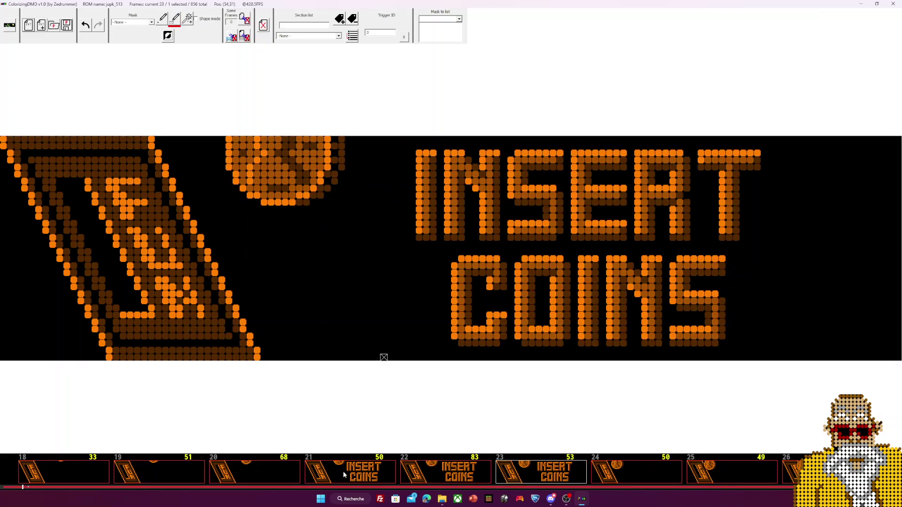
# Compare the coin position and the blinking INSERT COINS text across frames 18 to 23.
pyautogui.click(88, 481)
pyautogui.click(184, 478)
pyautogui.click(259, 476)
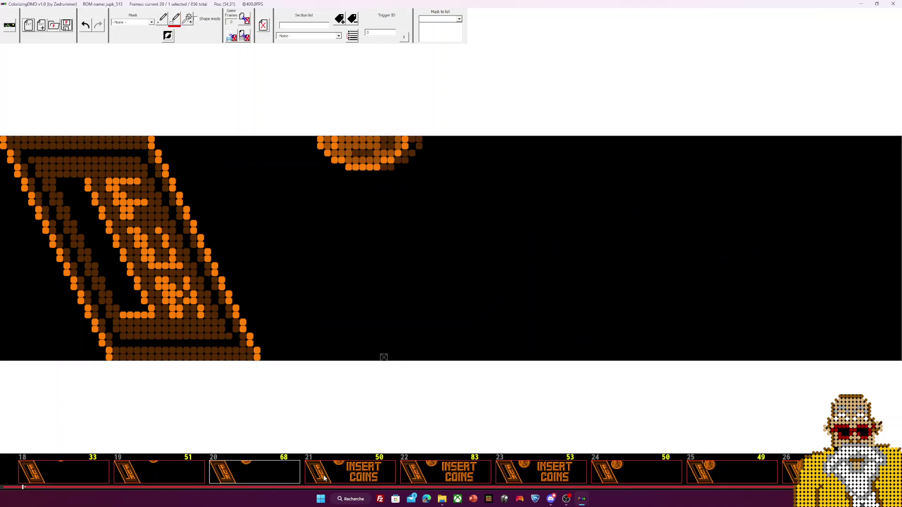
pyautogui.click(350, 476)
pyautogui.click(442, 475)
pyautogui.click(531, 472)
pyautogui.click(348, 475)
pyautogui.click(268, 472)
pyautogui.click(348, 477)
pyautogui.press('Right')
pyautogui.press('Right')
pyautogui.press('Right')
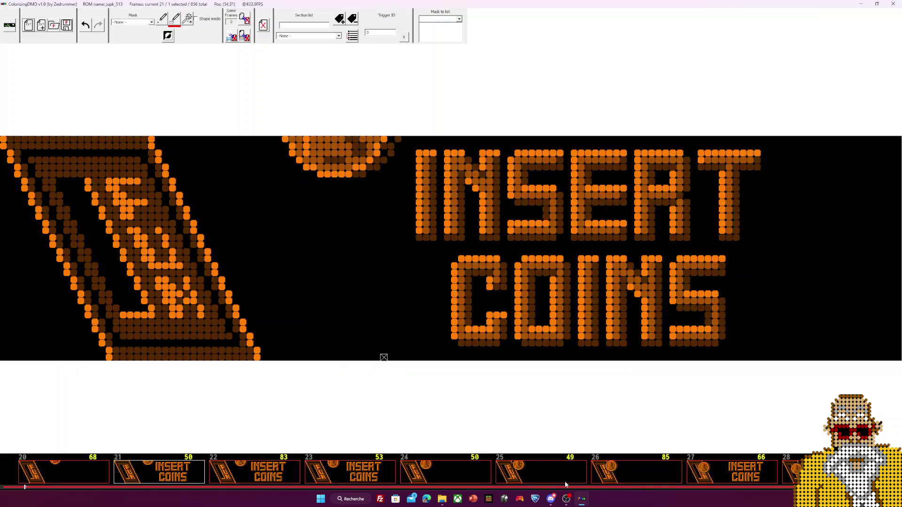
# Examine frames 24 to 29, where the coin reaches the slot with and without the INSERT COINS text.
pyautogui.scroll(-3, 566, 484)
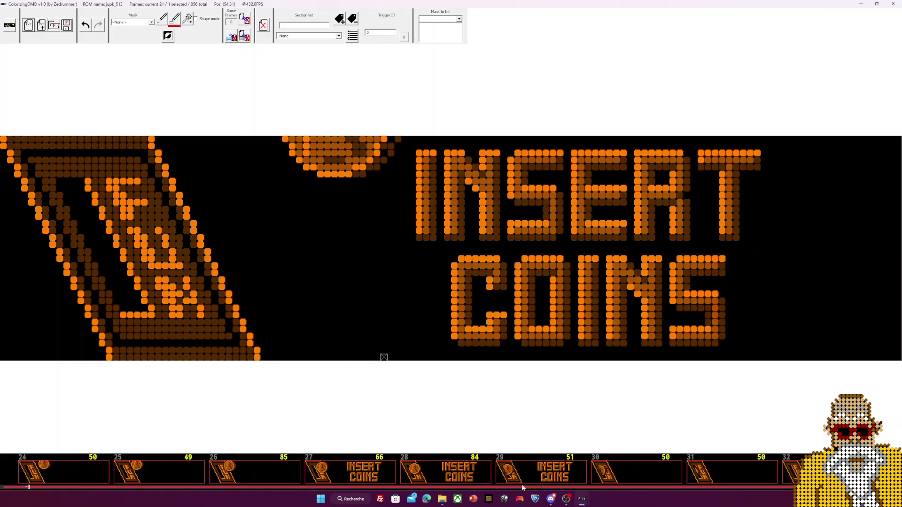
pyautogui.click(531, 472)
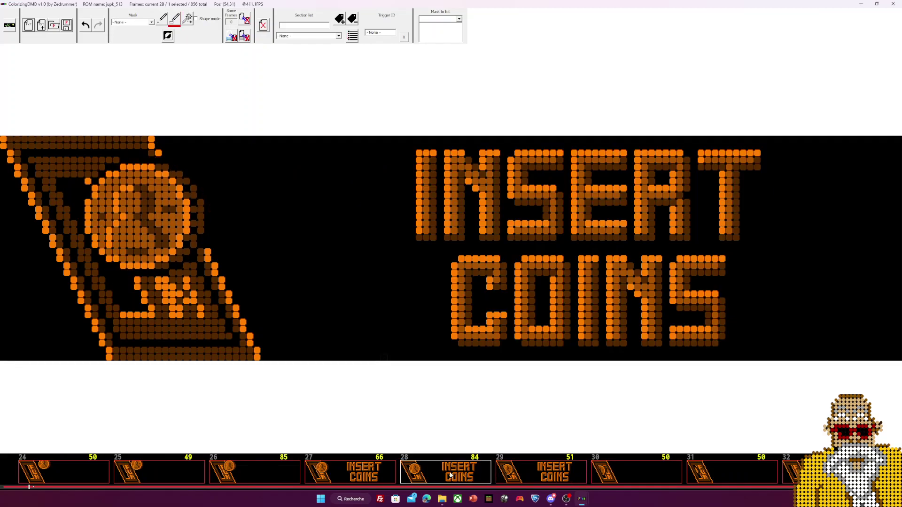
pyautogui.click(379, 476)
pyautogui.click(253, 476)
pyautogui.click(80, 471)
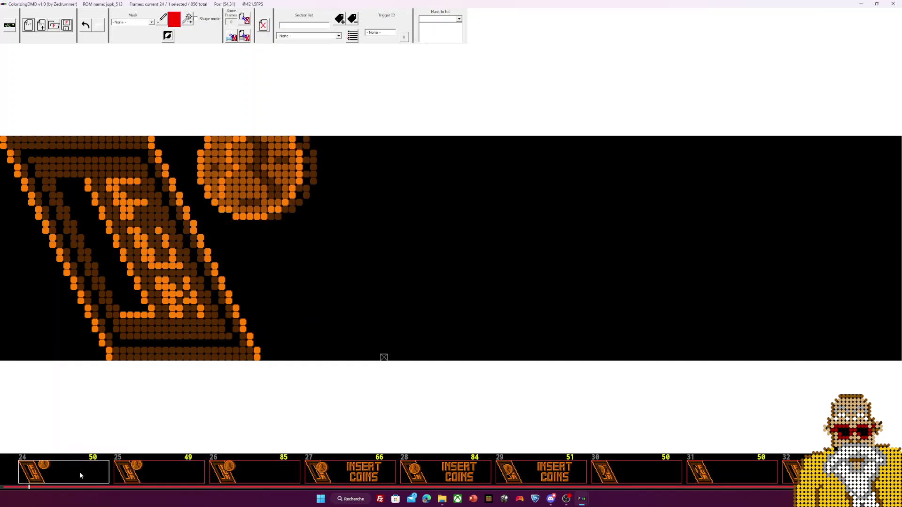
pyautogui.click(534, 478)
# Go to frame 65 with the REPLAY AT 195,000,000 text and apply mask 0 to it.
pyautogui.scroll(-3, 662, 479)
pyautogui.scroll(-12, 470, 479)
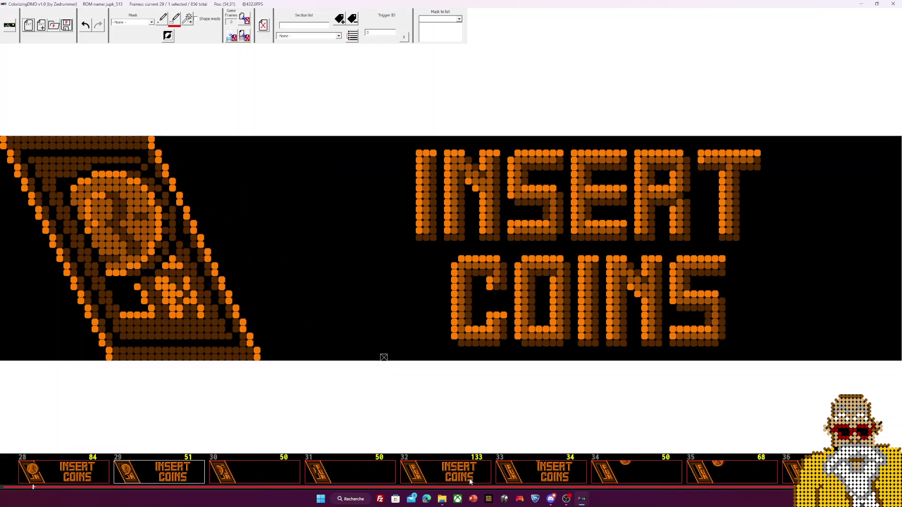
pyautogui.scroll(-19, 468, 482)
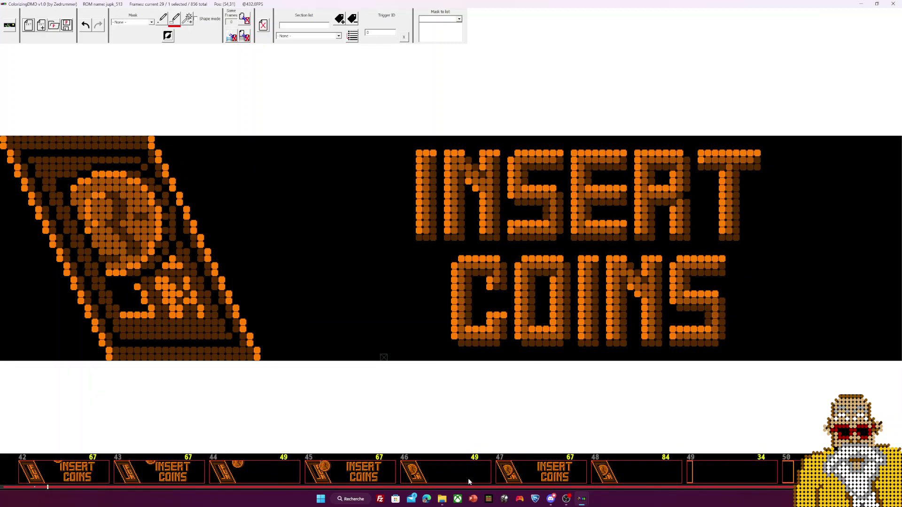
pyautogui.scroll(-2, 468, 482)
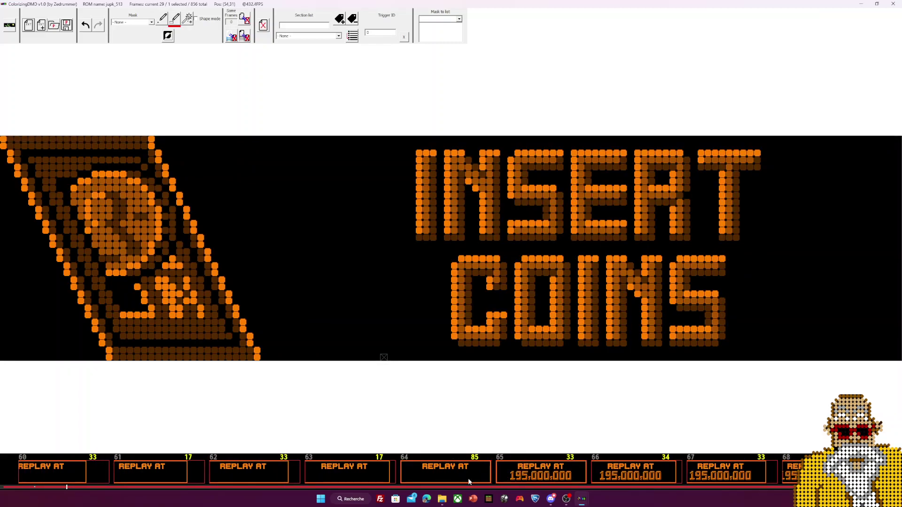
pyautogui.click(526, 475)
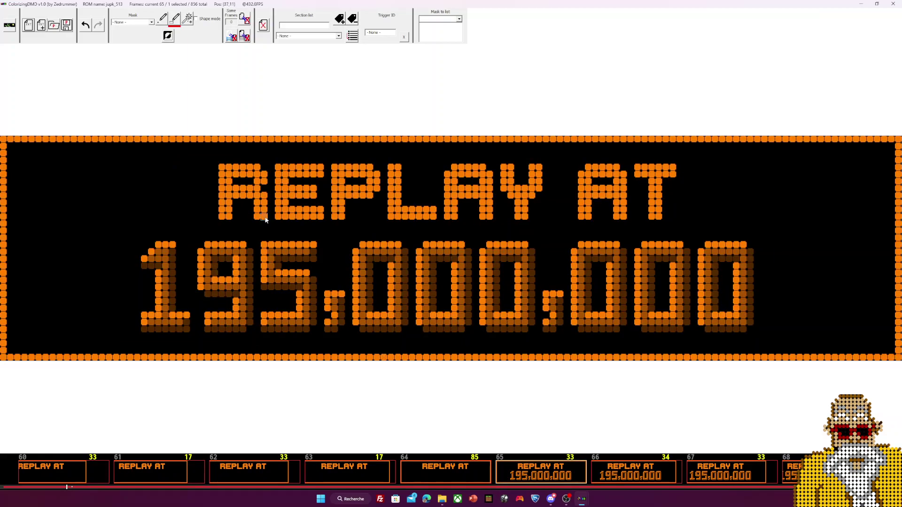
pyautogui.click(136, 22)
pyautogui.click(137, 34)
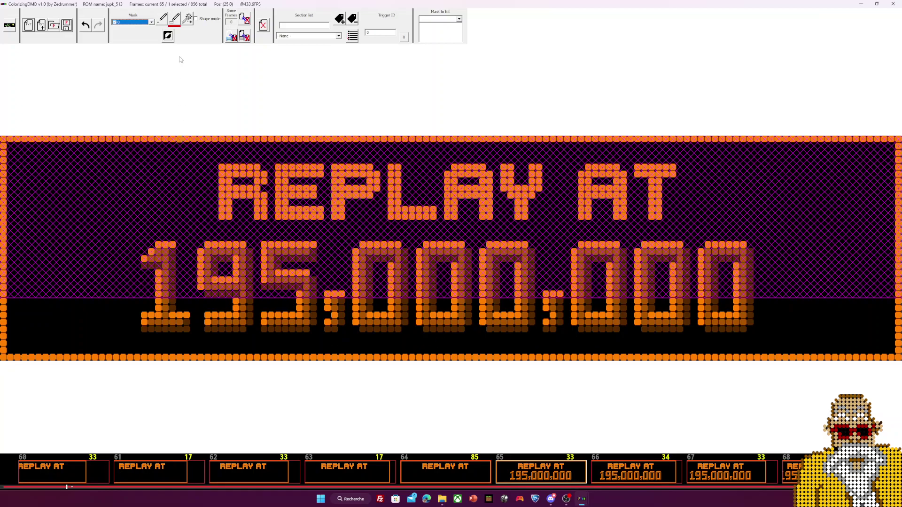
# Switch frame 65 to mask 1 and draw full-width rectangles from the base of the REPLAY AT line down over the score.
pyautogui.click(137, 22)
pyautogui.click(134, 34)
pyautogui.click(151, 22)
pyautogui.click(151, 30)
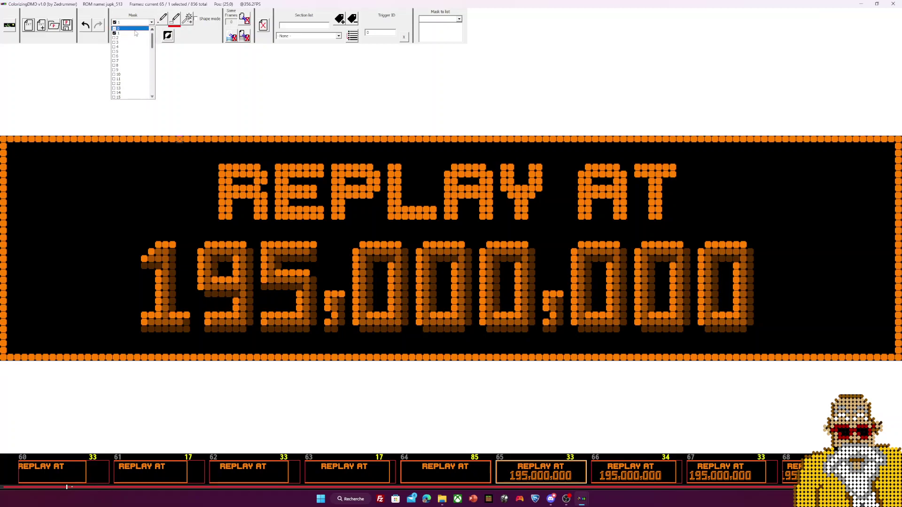
pyautogui.click(131, 34)
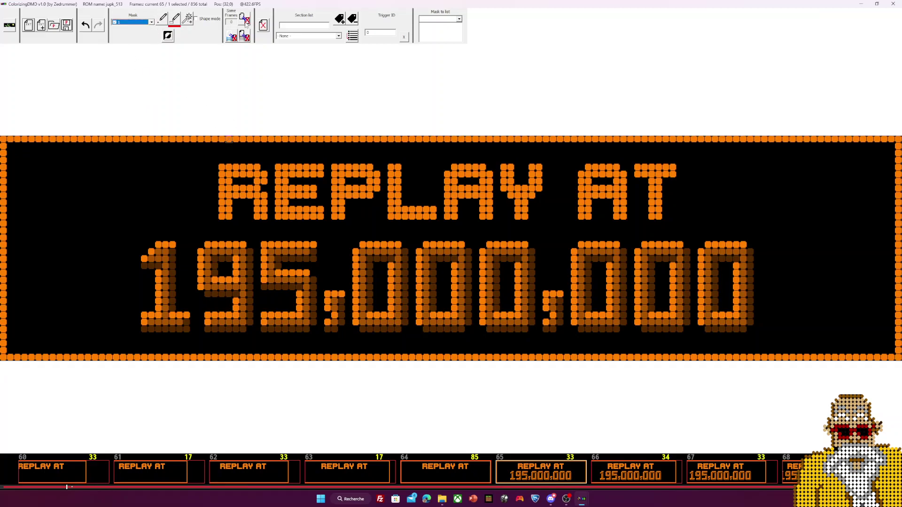
pyautogui.moveTo(4, 238)
pyautogui.mouseDown()
pyautogui.moveTo(310, 311)
pyautogui.moveTo(898, 356)
pyautogui.mouseUp()
pyautogui.moveTo(1, 202); pyautogui.dragTo(895, 285)
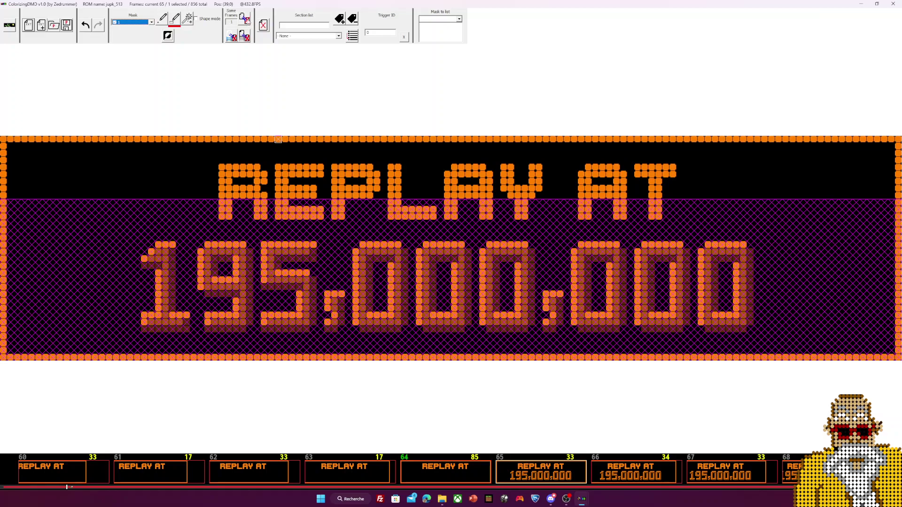
# Delete the frames similar to frame 65, as compared through mask 1.
pyautogui.click(248, 37)
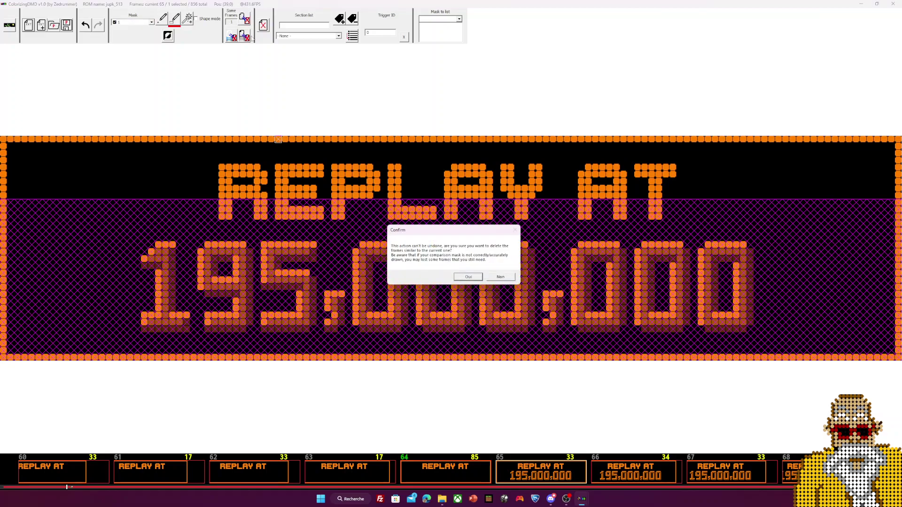
pyautogui.click(467, 278)
# Compare neighbouring frames 64 and 65 to check how the REPLAY AT 195,000,000 screen shifts between them.
pyautogui.click(336, 472)
pyautogui.click(445, 474)
pyautogui.click(548, 477)
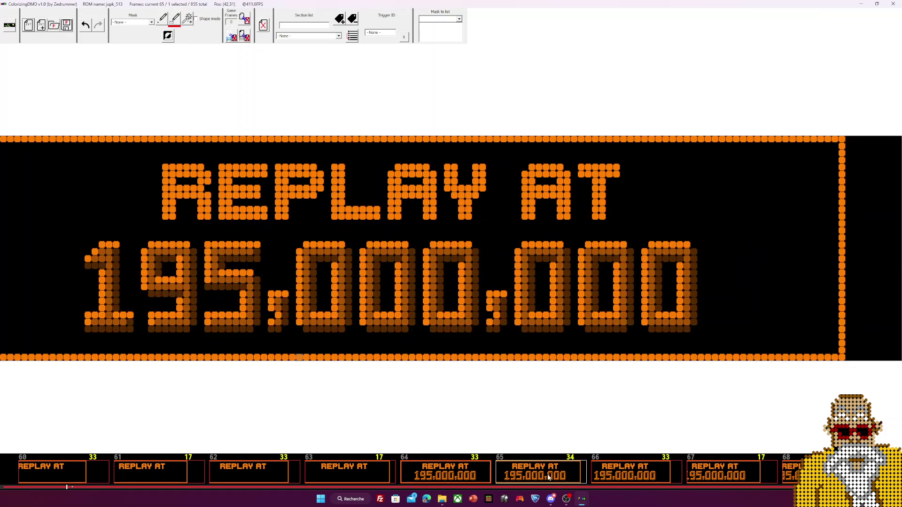
pyautogui.click(473, 478)
pyautogui.click(517, 477)
pyautogui.click(448, 475)
pyautogui.click(509, 477)
pyautogui.click(447, 474)
# Select frames 64 to 77 of the scrolling REPLAY AT sequence and apply mask 1 to all of them.
pyautogui.scroll(-1, 461, 476)
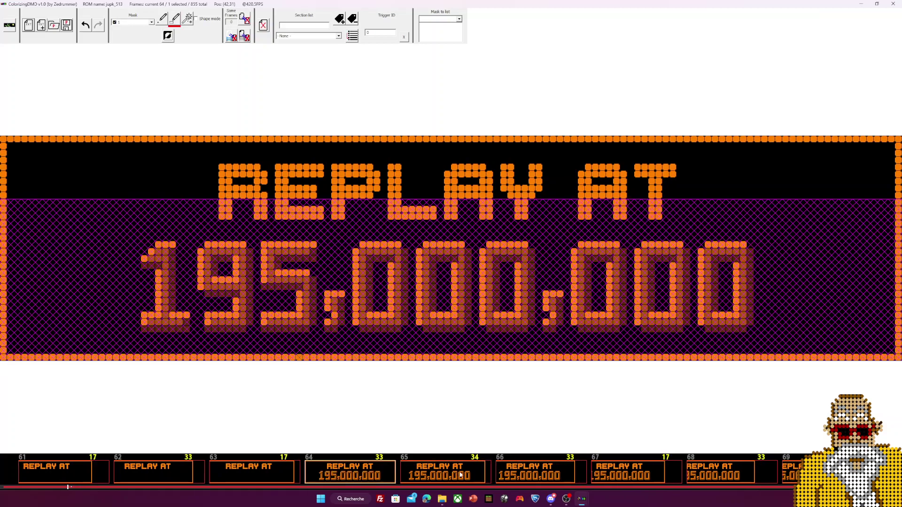
pyautogui.scroll(-9, 460, 475)
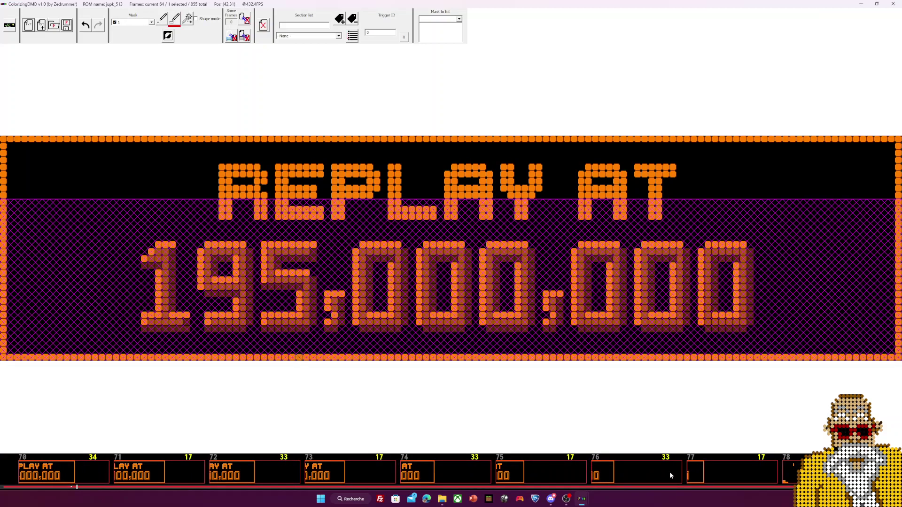
pyautogui.keyDown('shift'); pyautogui.click(719, 474); pyautogui.keyUp('shift')
pyautogui.click(152, 22)
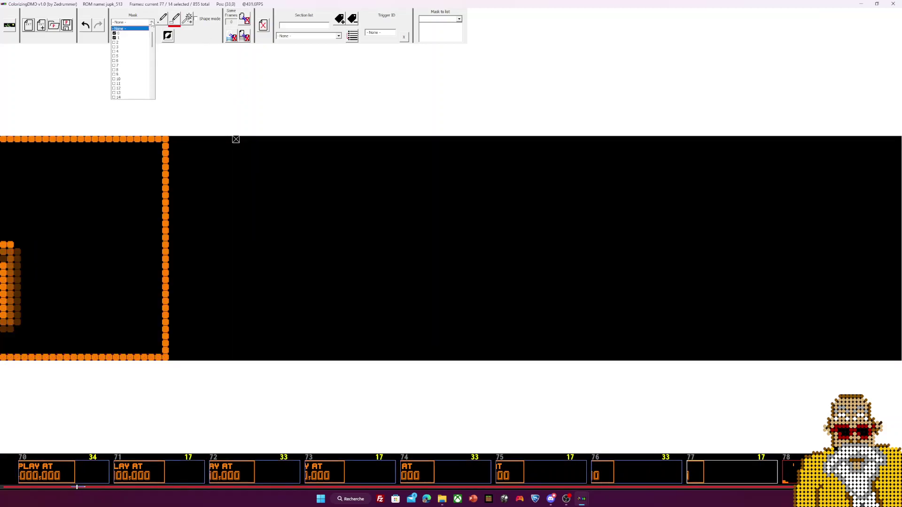
pyautogui.click(138, 38)
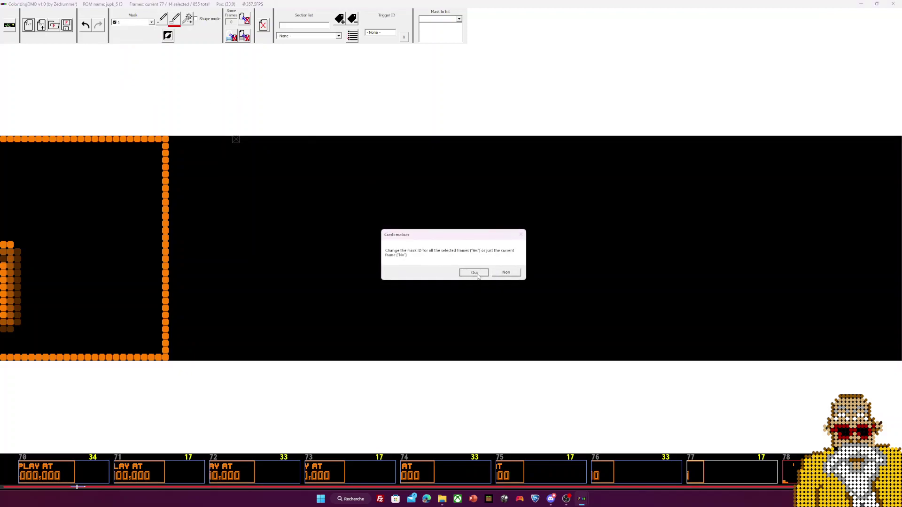
pyautogui.click(474, 273)
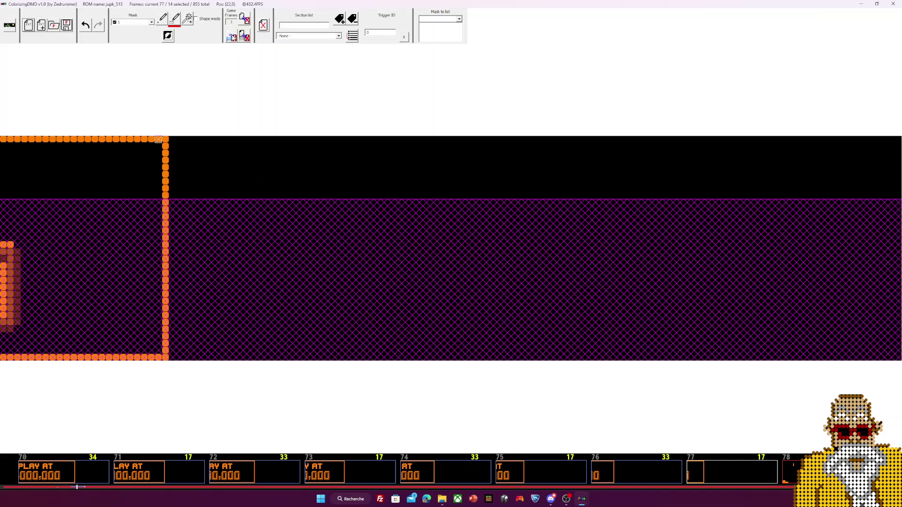
# Delete the frames similar to the selected REPLAY AT frames, as compared through mask 1.
pyautogui.click(232, 36)
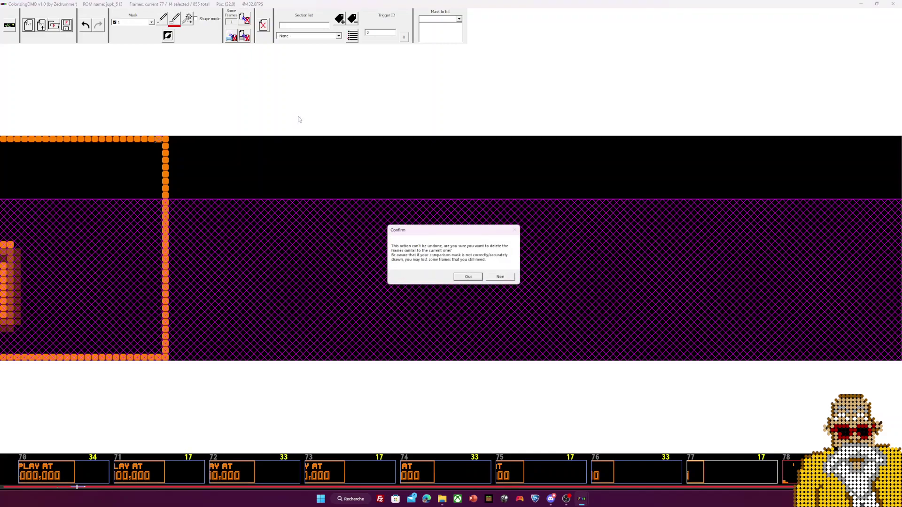
pyautogui.click(500, 277)
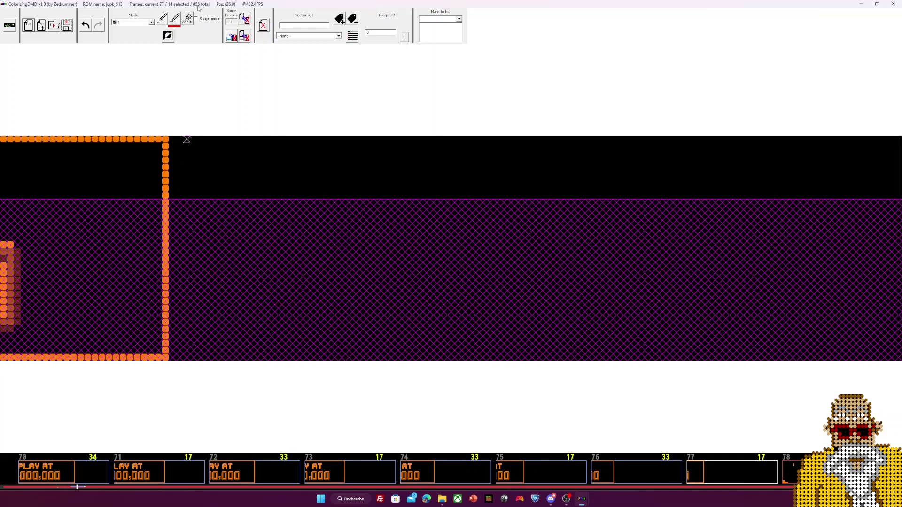
pyautogui.click(231, 36)
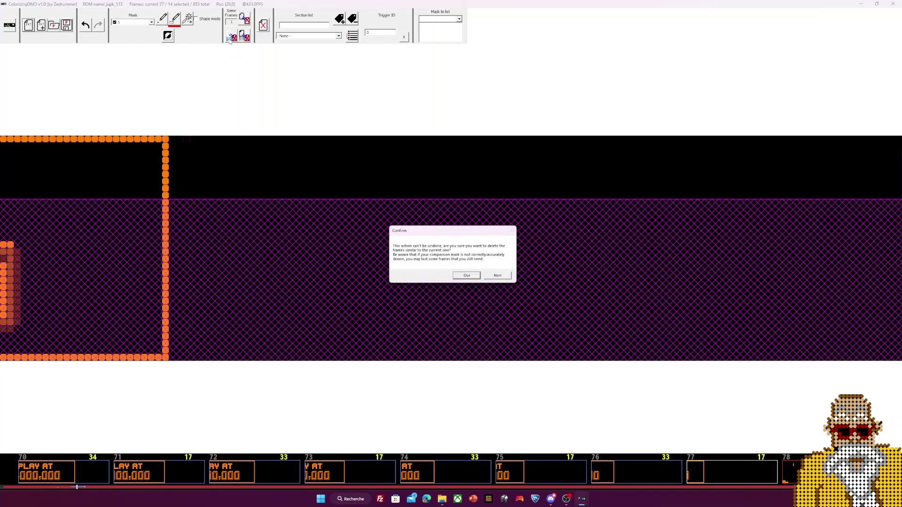
pyautogui.click(461, 279)
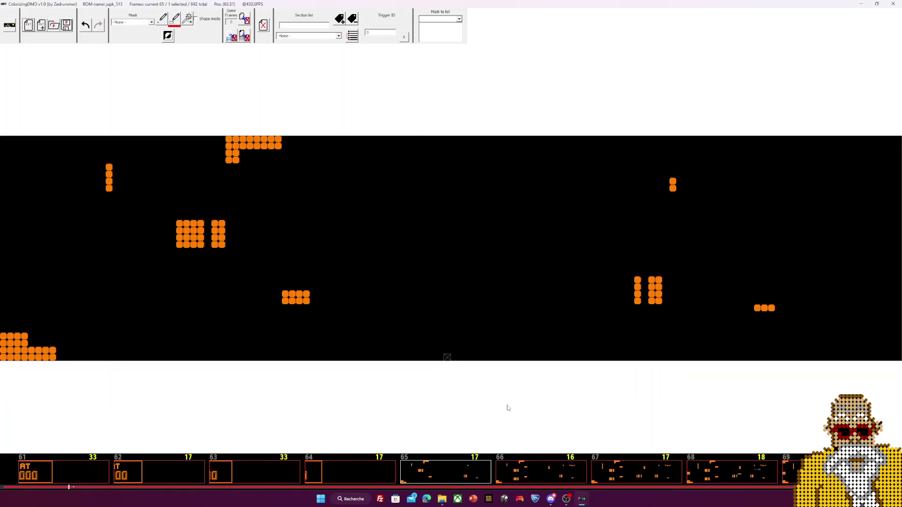
# Go to frame 207 with the KMA #6 GALLIMIMUS score and apply mask 2 to it.
pyautogui.scroll(-5, 439, 475)
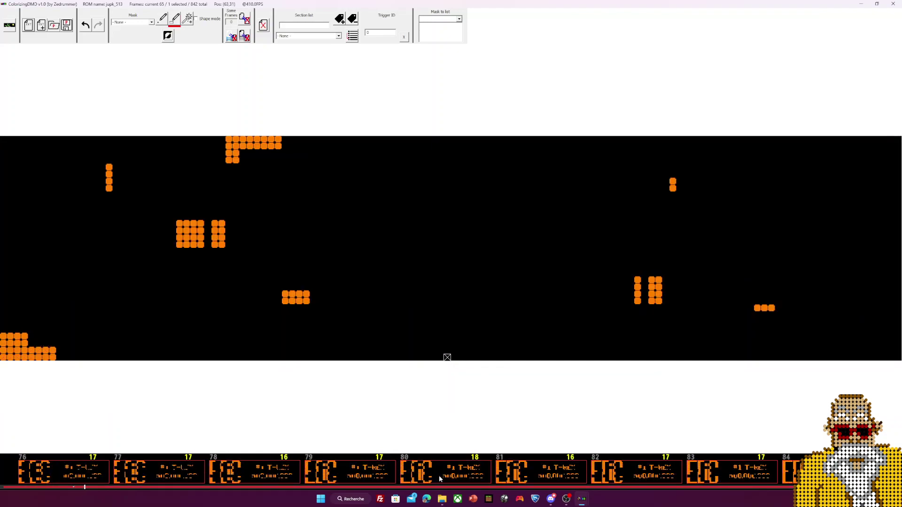
pyautogui.scroll(-8, 439, 476)
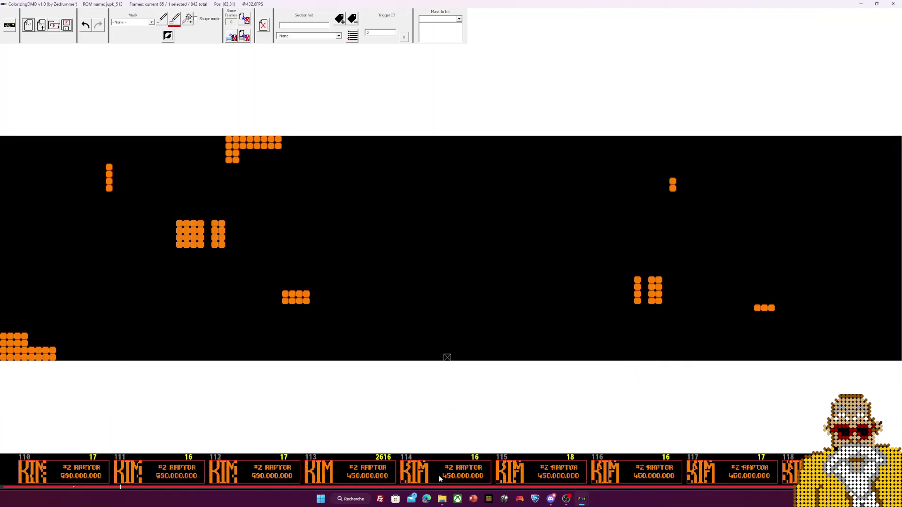
pyautogui.scroll(-12, 439, 475)
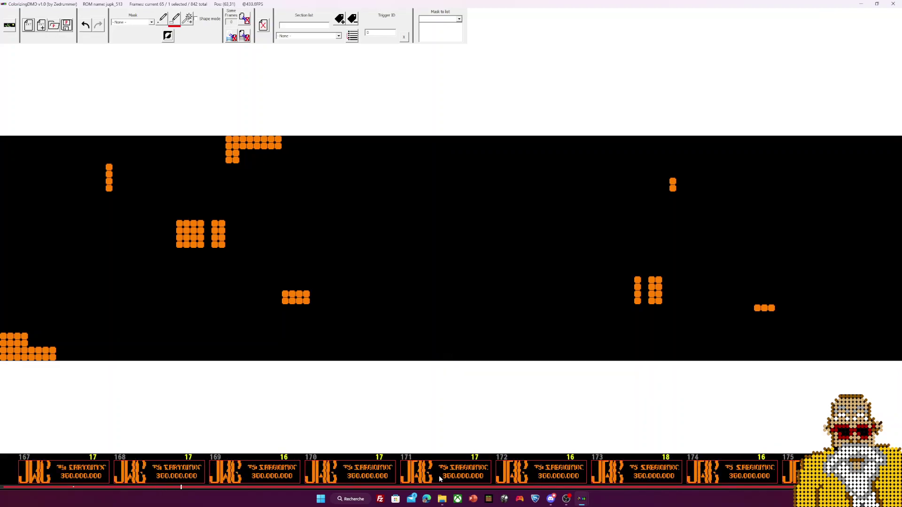
pyautogui.scroll(-4, 439, 475)
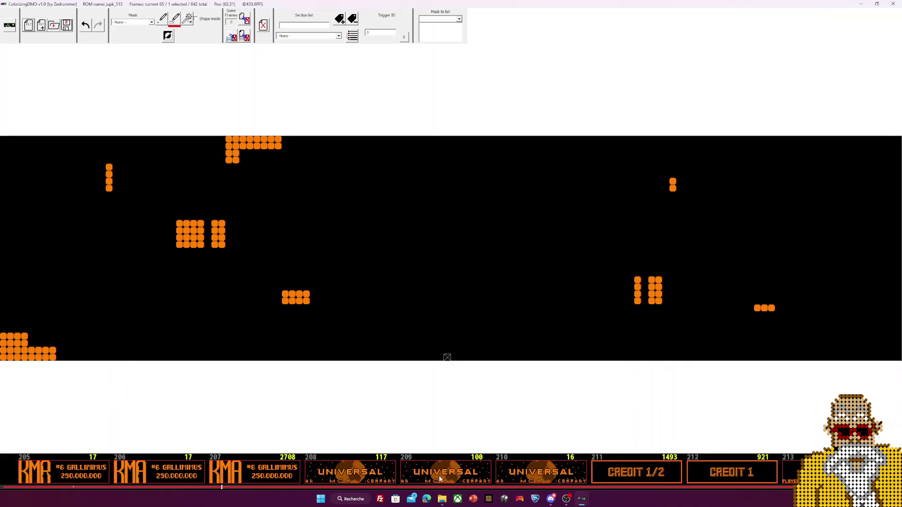
pyautogui.click(278, 477)
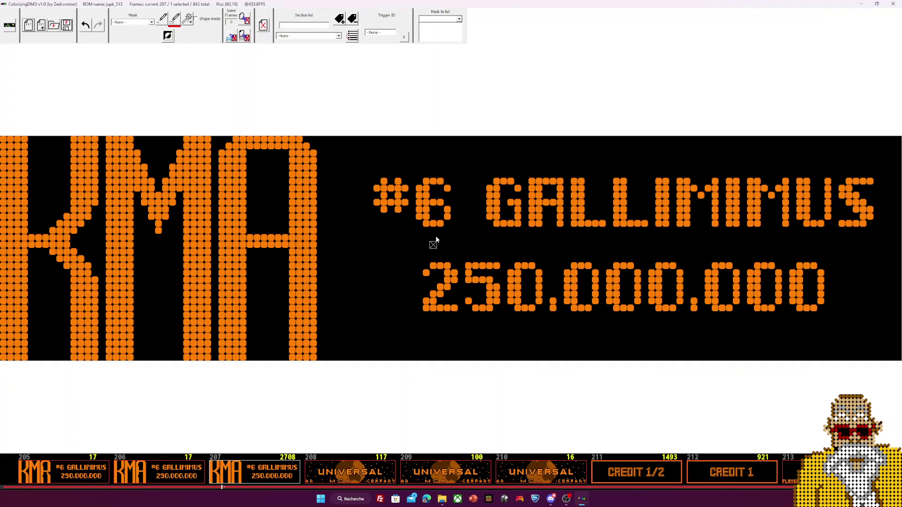
pyautogui.click(151, 22)
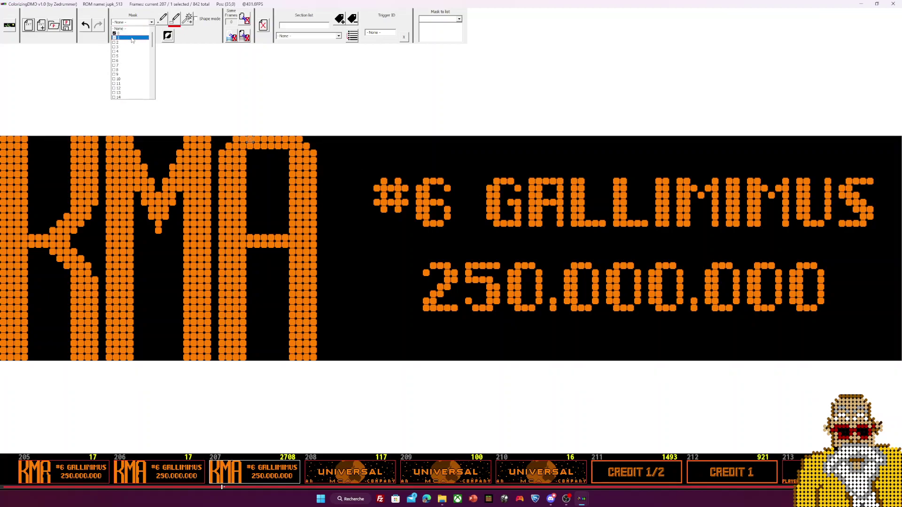
pyautogui.click(132, 42)
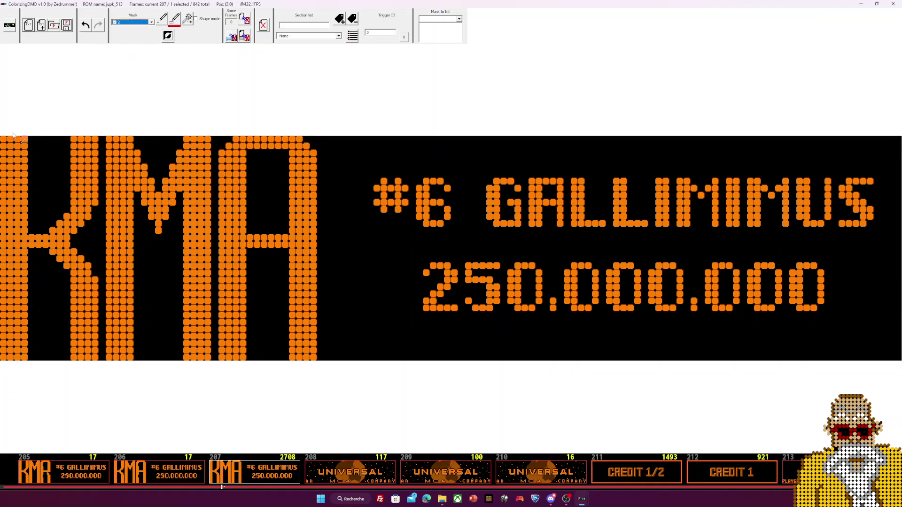
# Draw mask 2 rectangles over frame 207, leaving uncovered only the upper-right area with the upper part of LLIMIMUS.
pyautogui.moveTo(0, 137); pyautogui.dragTo(371, 360)
pyautogui.moveTo(330, 248); pyautogui.dragTo(900, 359)
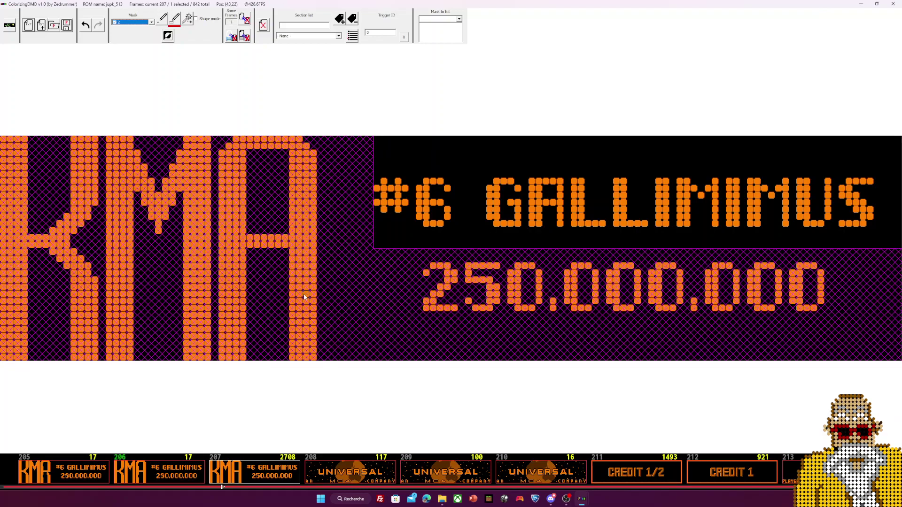
pyautogui.moveTo(554, 252); pyautogui.dragTo(375, 137)
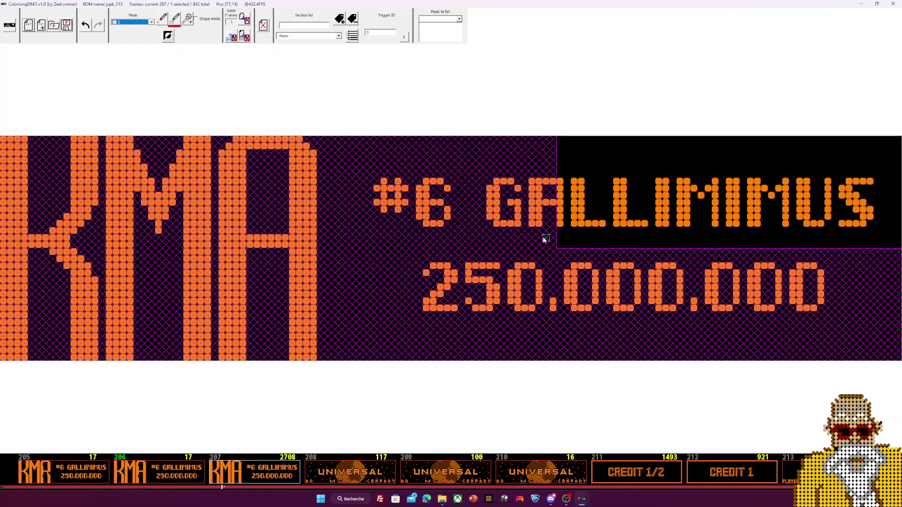
pyautogui.moveTo(557, 206); pyautogui.dragTo(900, 359)
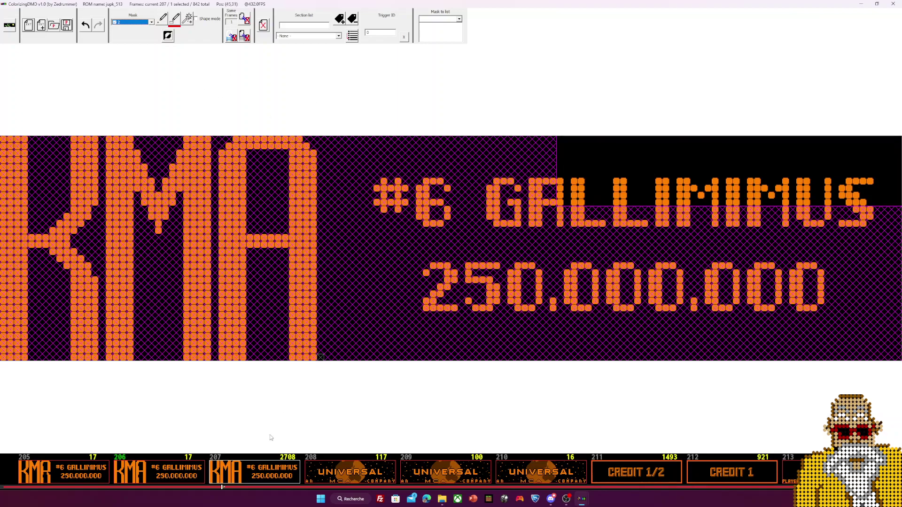
# Select the high-score sequence from frame 207 back to frame 66 and apply mask 2 to all selected frames.
pyautogui.click(342, 476)
pyautogui.click(293, 477)
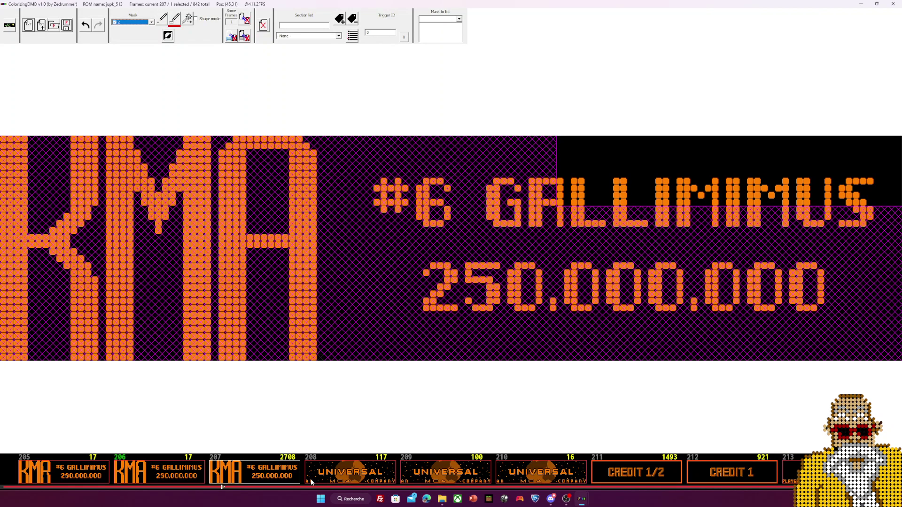
pyautogui.scroll(18, 309, 479)
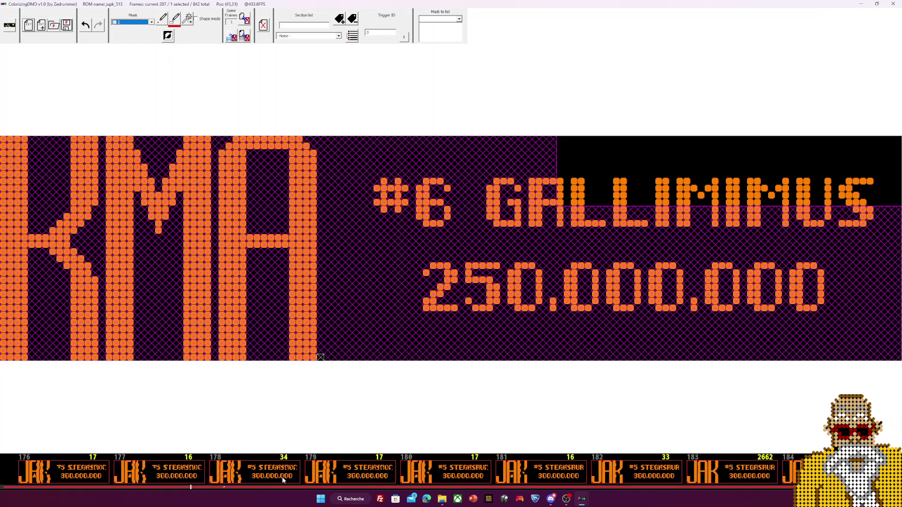
pyautogui.scroll(20, 282, 477)
pyautogui.scroll(20, 282, 476)
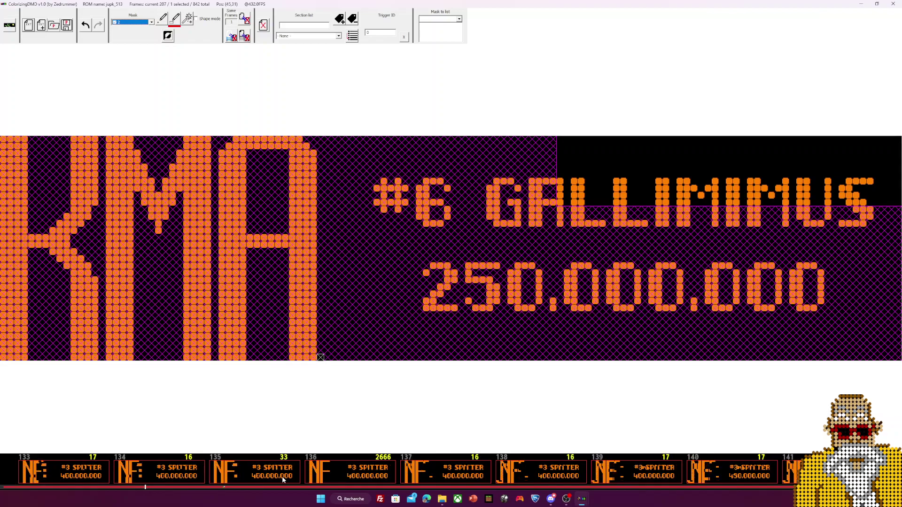
pyautogui.scroll(20, 282, 479)
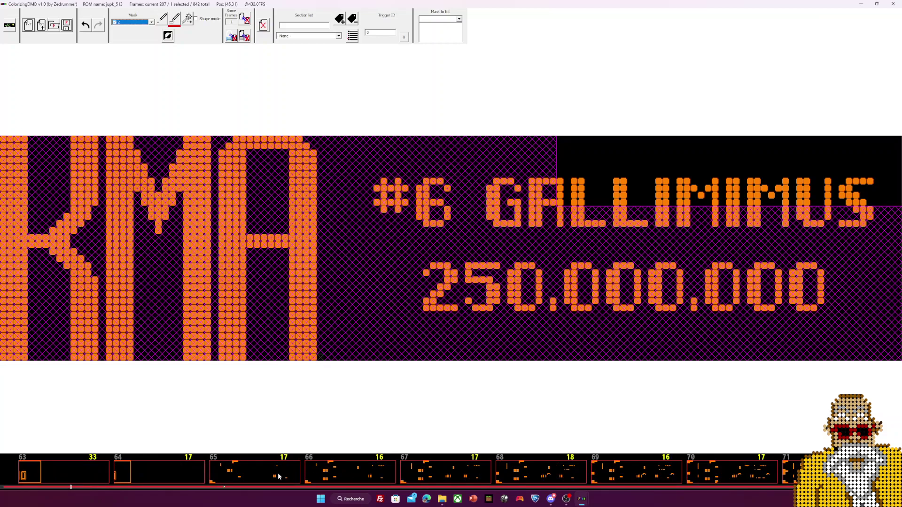
pyautogui.keyDown('shift'); pyautogui.click(362, 473); pyautogui.keyUp('shift')
pyautogui.click(151, 22)
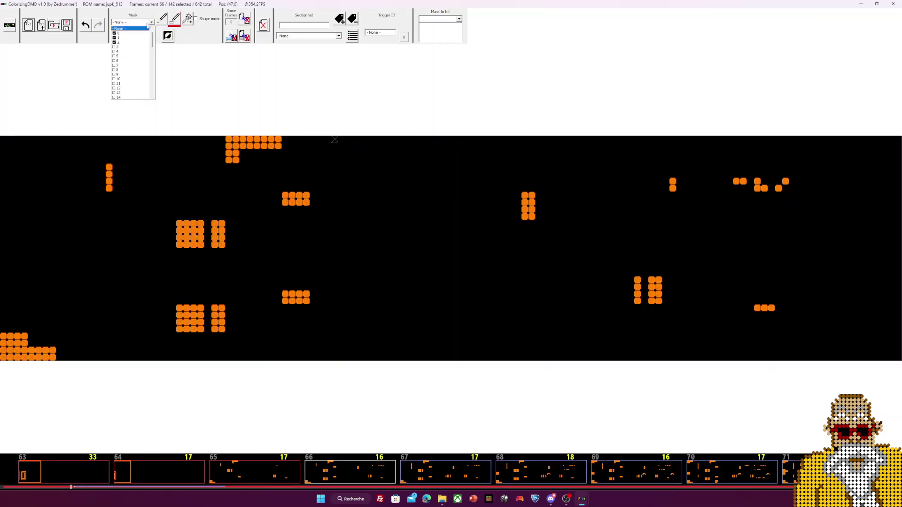
pyautogui.click(124, 41)
pyautogui.click(476, 272)
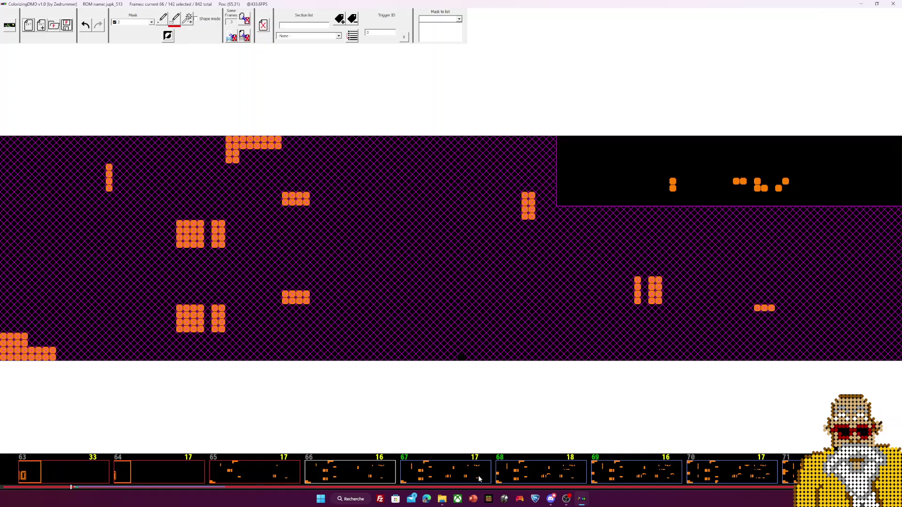
# Delete the frames similar to the selected high-score frames, as compared through mask 2.
pyautogui.click(245, 18)
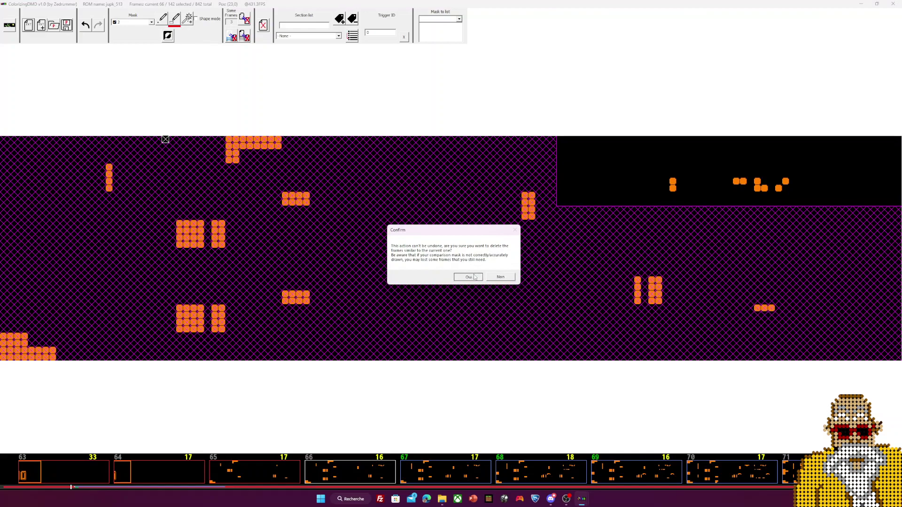
pyautogui.click(468, 277)
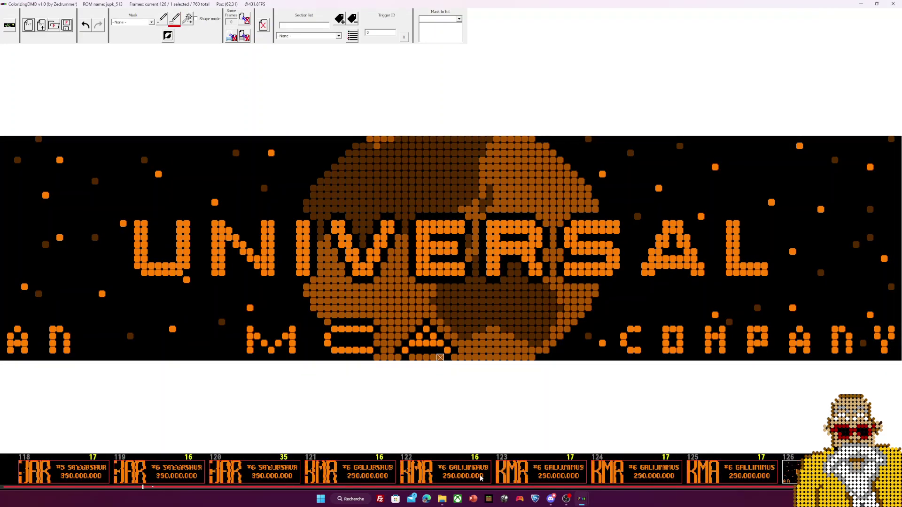
# Go to frame 131 with the PLAYER 1, BALL 1 and 00 score display and apply mask 3 to it.
pyautogui.click(419, 470)
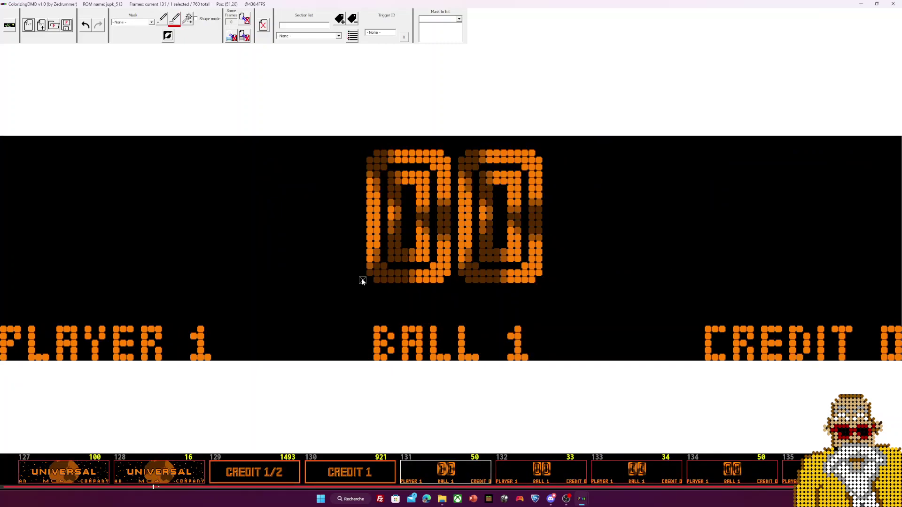
pyautogui.scroll(-1, 443, 471)
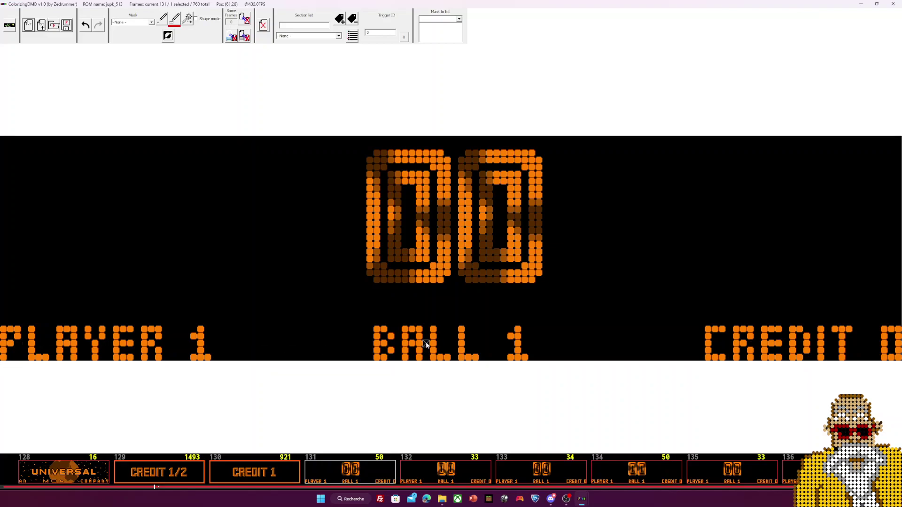
pyautogui.click(150, 24)
pyautogui.click(128, 45)
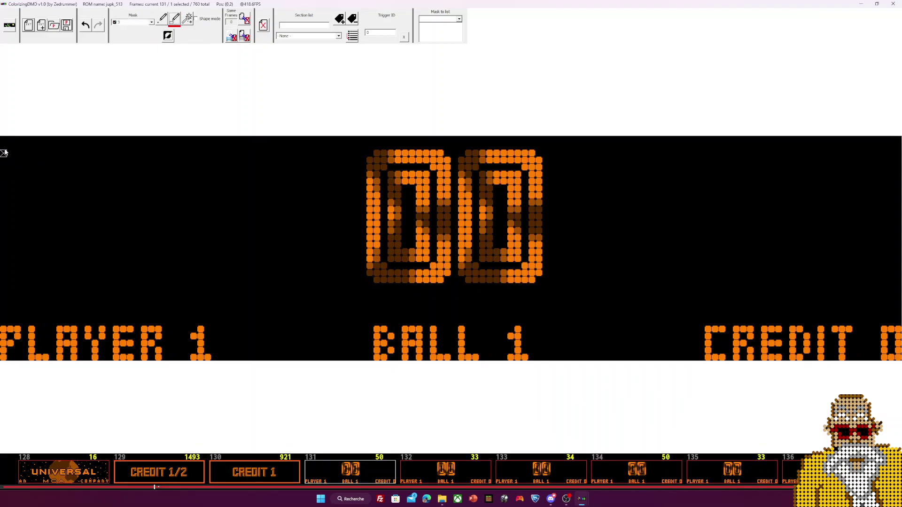
# Draw mask 3 rectangles over frame 131, leaving only the PLAY part of PLAYER 1 uncovered, and review the matching frames.
pyautogui.moveTo(3, 139)
pyautogui.mouseDown()
pyautogui.moveTo(802, 292)
pyautogui.moveTo(854, 304)
pyautogui.moveTo(867, 325)
pyautogui.mouseUp()
pyautogui.moveTo(115, 331); pyautogui.dragTo(899, 359)
pyautogui.moveTo(813, 358); pyautogui.dragTo(892, 145)
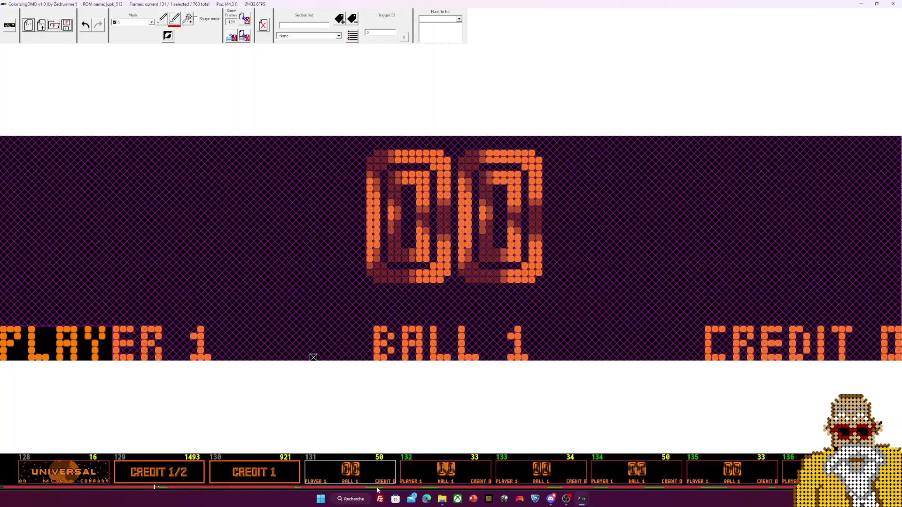
pyautogui.moveTo(159, 489)
pyautogui.mouseDown()
pyautogui.moveTo(426, 491)
pyautogui.moveTo(156, 495)
pyautogui.mouseUp()
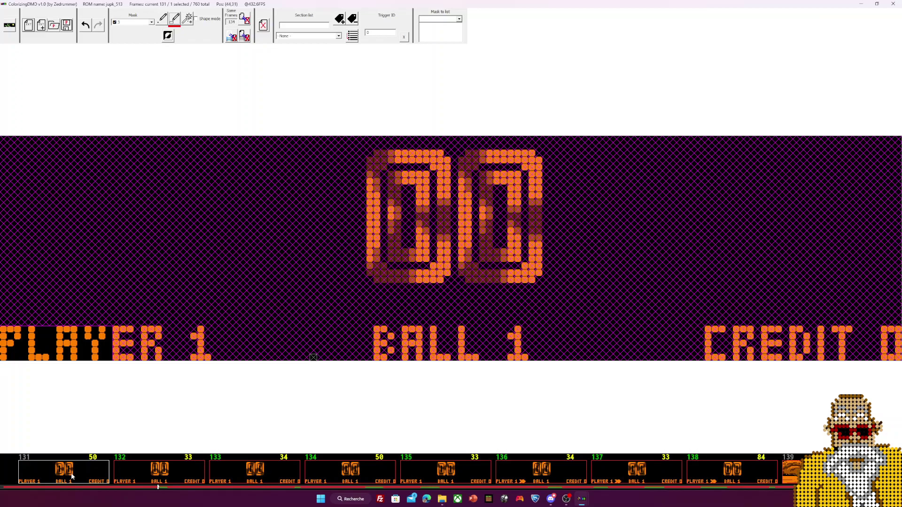
pyautogui.scroll(1, 71, 475)
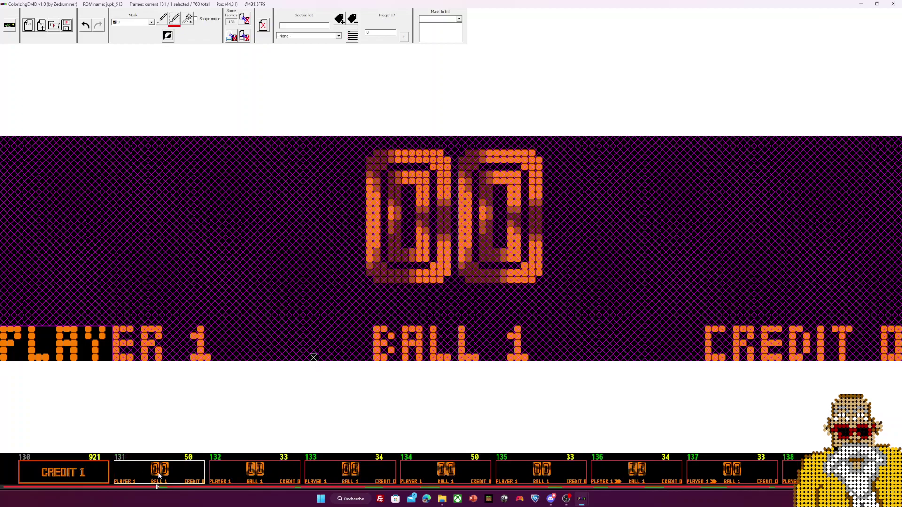
# Delete the frames similar to frame 131, as compared through mask 3, and check the frames that follow it.
pyautogui.click(246, 19)
pyautogui.click(482, 278)
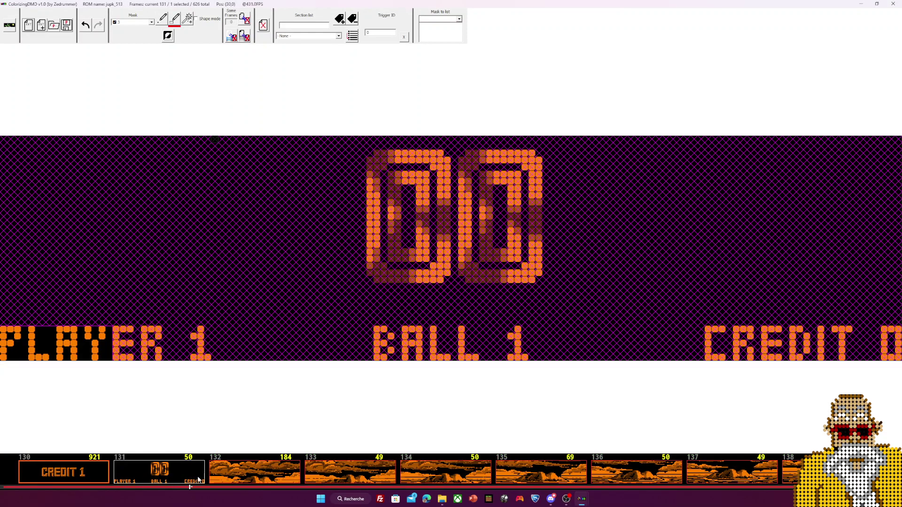
pyautogui.click(275, 479)
pyautogui.scroll(2, 185, 475)
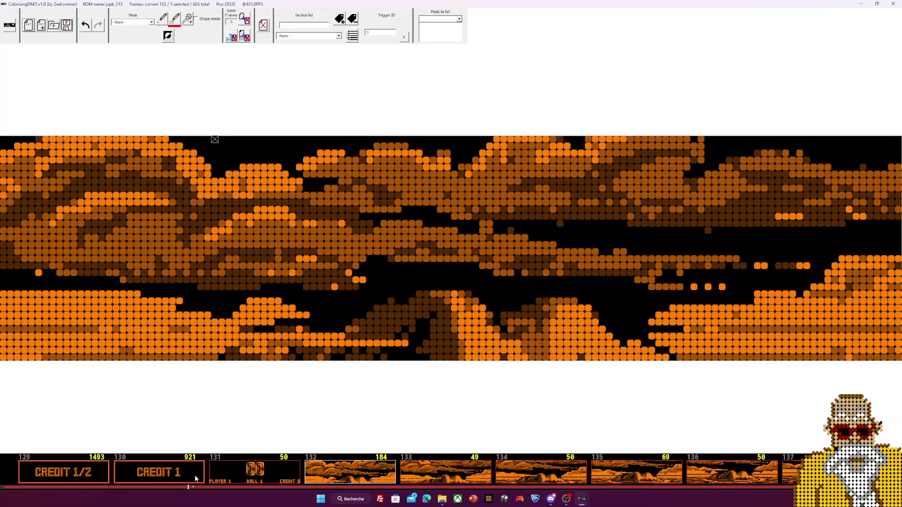
pyautogui.scroll(-3, 284, 475)
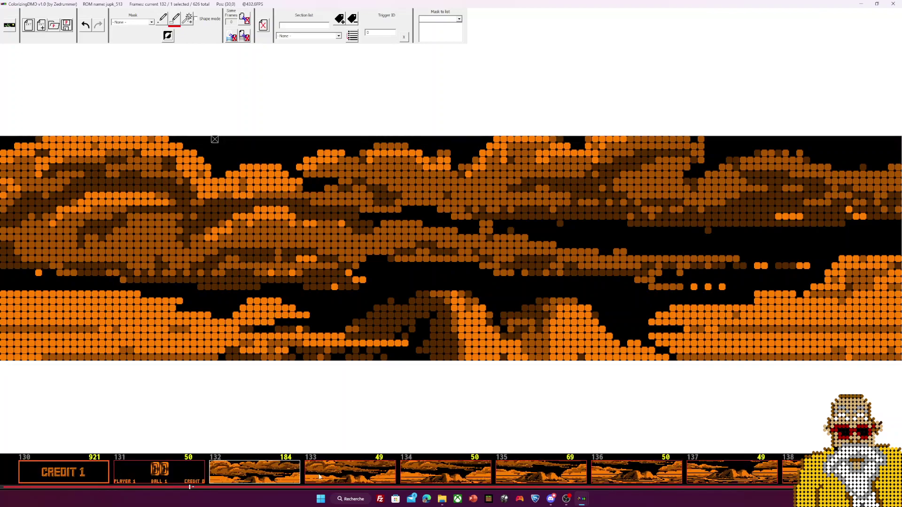
pyautogui.scroll(1, 280, 480)
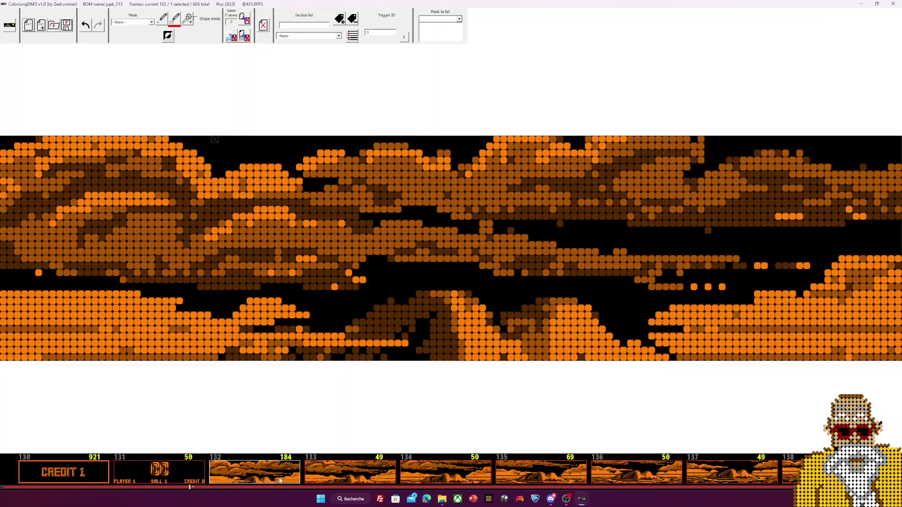
# Return to frame 131 and review which masks are in use in the mask list.
pyautogui.click(188, 476)
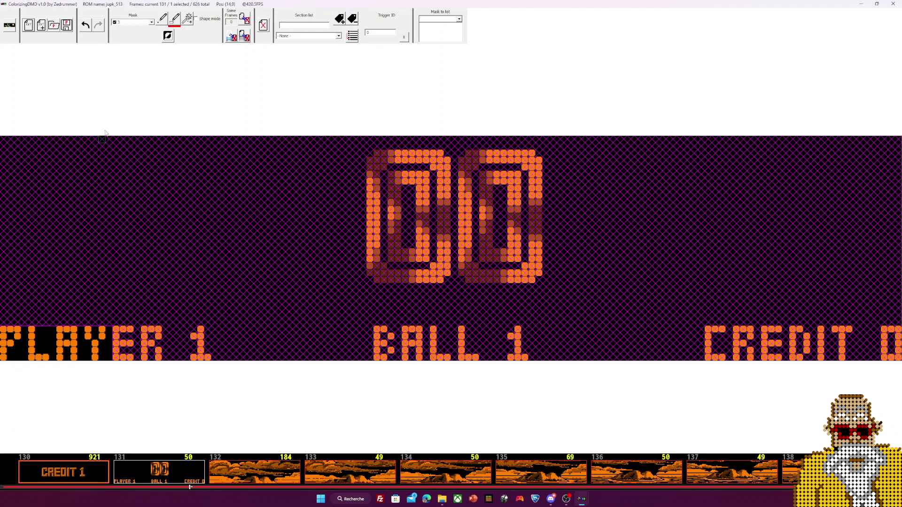
pyautogui.click(152, 22)
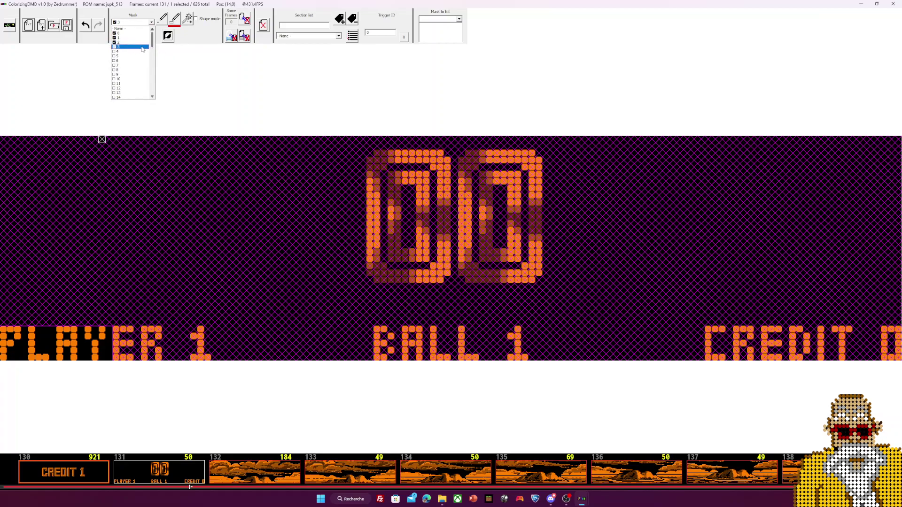
pyautogui.click(166, 47)
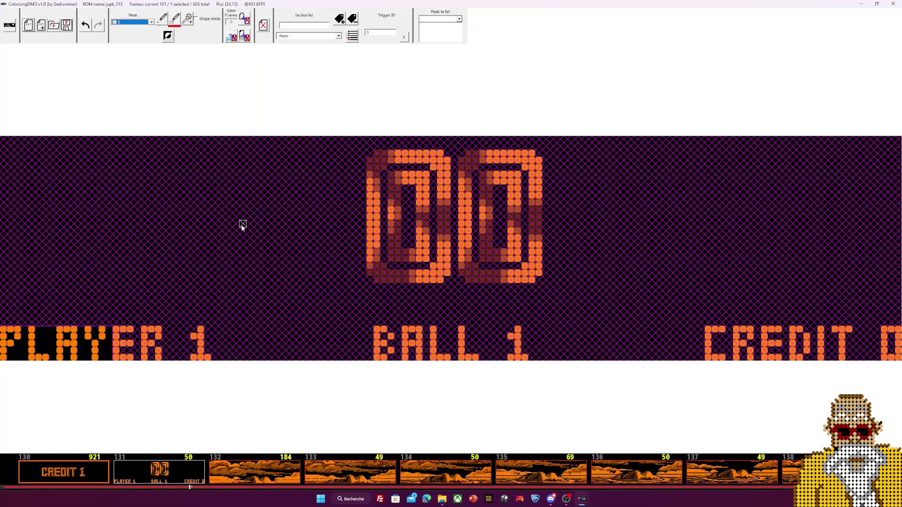
# Browse forward to the PLAYER 1 UP sequence and examine its frames from 210 to 217 one by one.
pyautogui.scroll(-5, 262, 479)
pyautogui.scroll(-3, 261, 479)
pyautogui.scroll(-5, 262, 480)
pyautogui.scroll(-6, 262, 479)
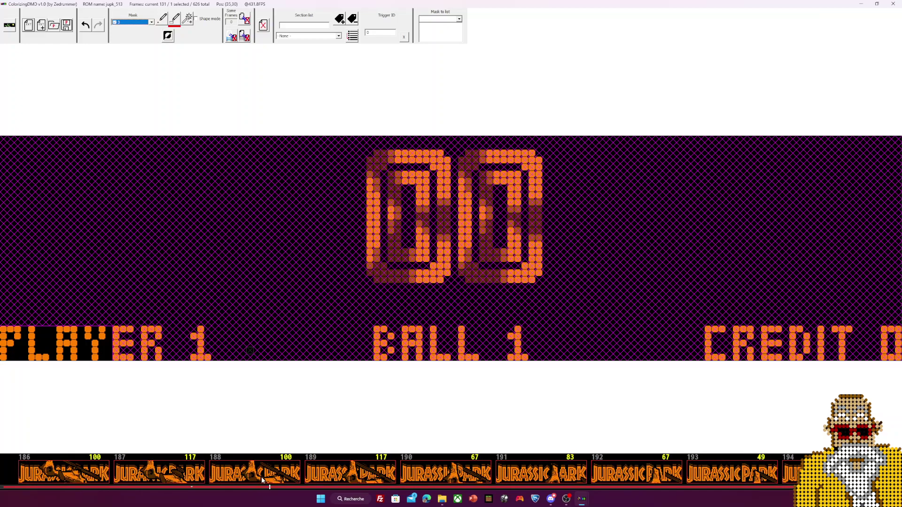
pyautogui.scroll(-4, 261, 479)
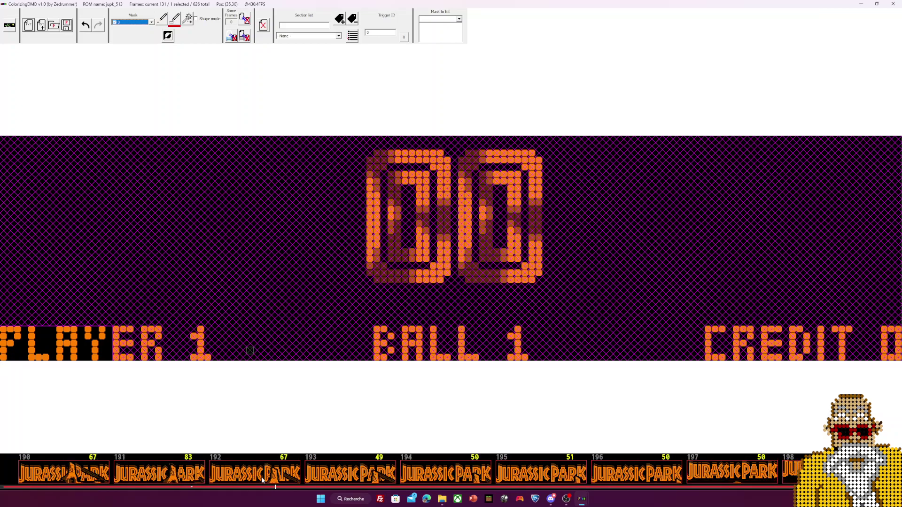
pyautogui.scroll(-4, 261, 479)
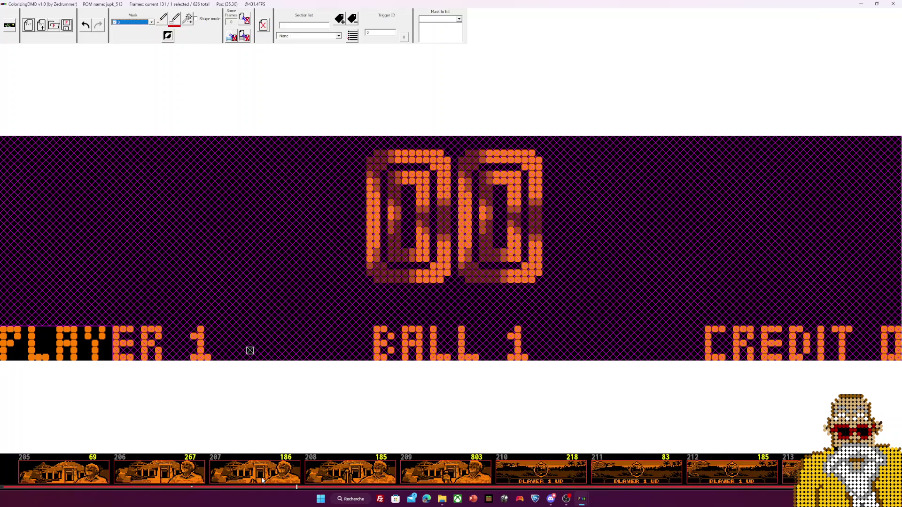
pyautogui.click(262, 480)
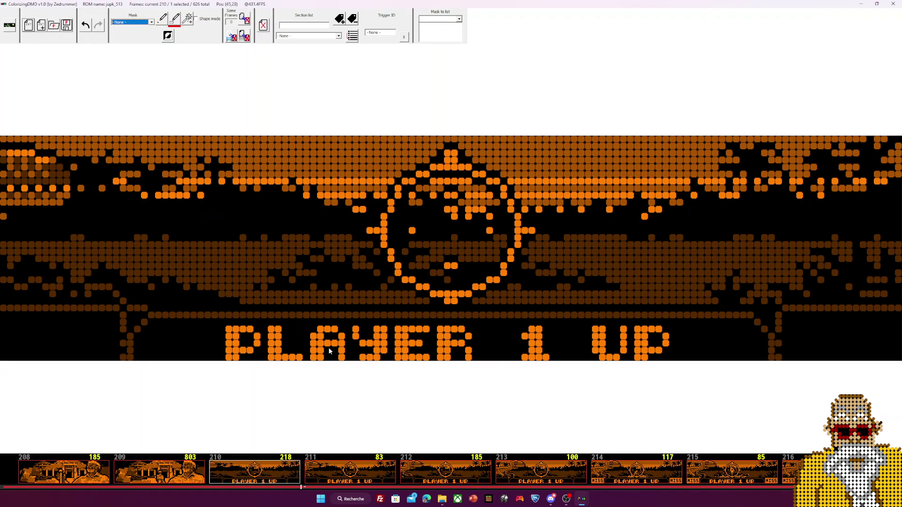
pyautogui.click(351, 475)
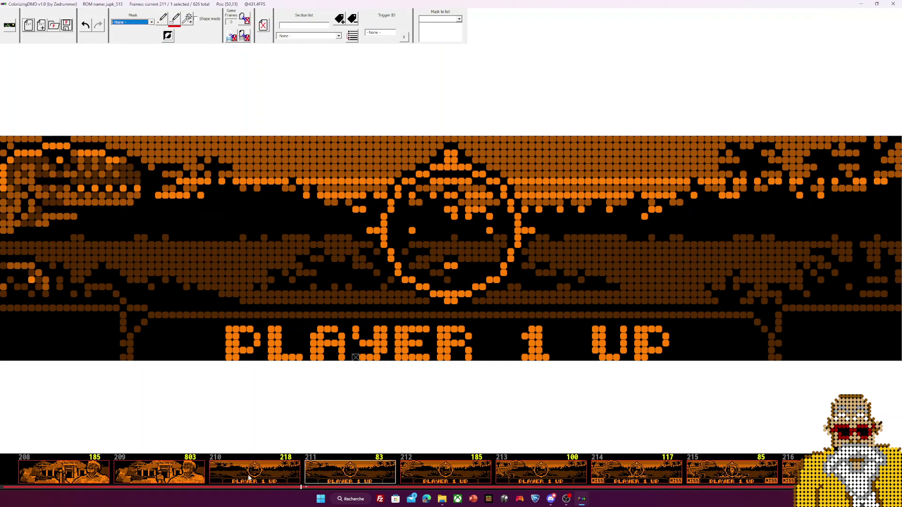
pyautogui.click(314, 475)
pyautogui.click(368, 472)
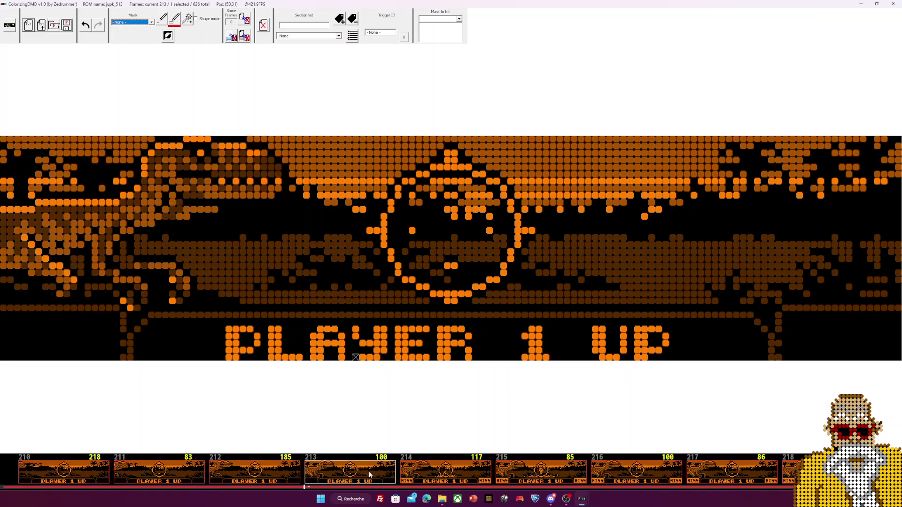
pyautogui.click(433, 477)
pyautogui.click(402, 475)
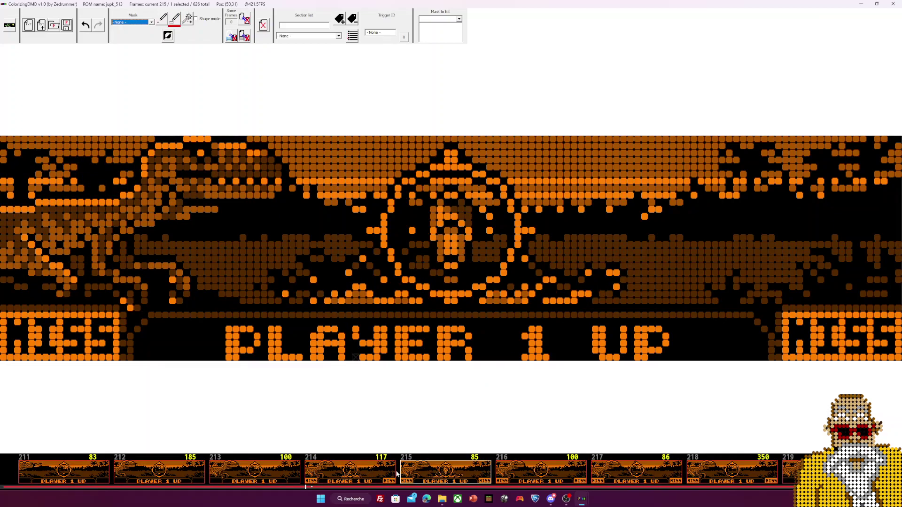
pyautogui.click(497, 474)
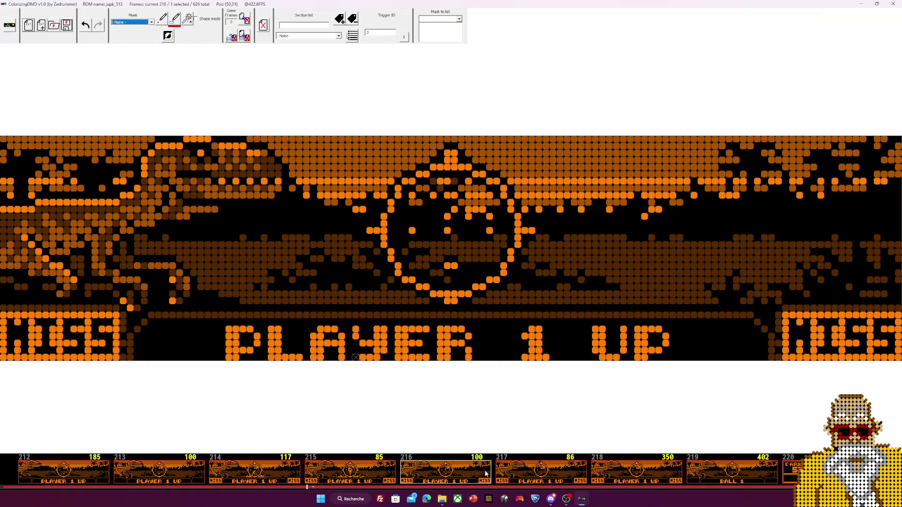
pyautogui.click(446, 476)
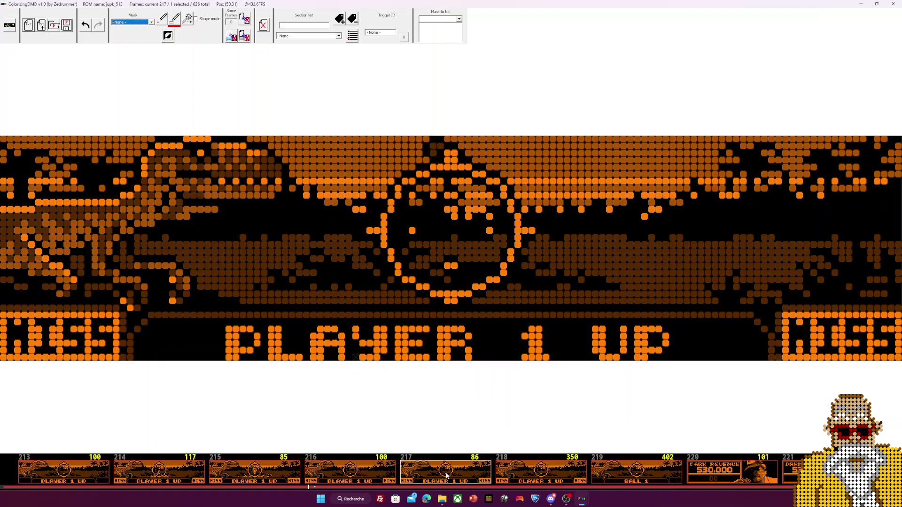
# Compare the PLAYER 1 UP frames with and without the MISS boxes, going back from frame 216 to 212.
pyautogui.click(350, 475)
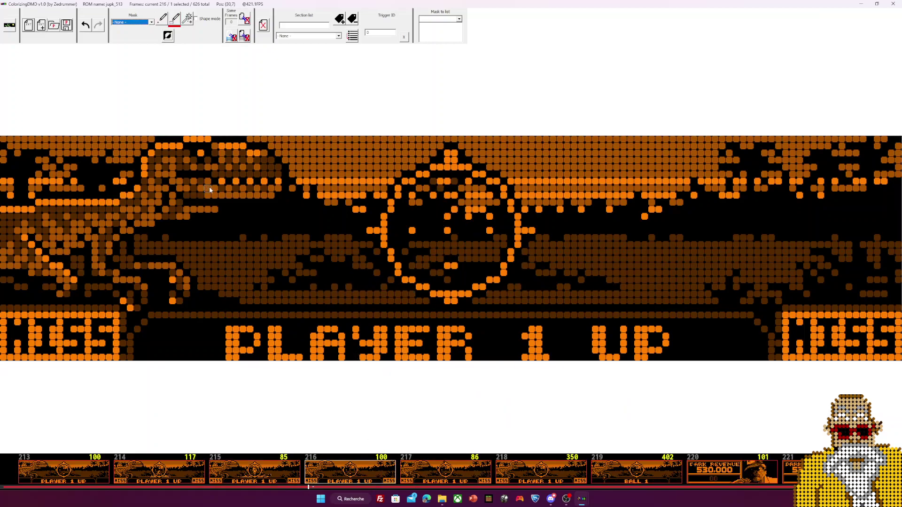
pyautogui.click(455, 468)
pyautogui.click(538, 475)
pyautogui.press('Left')
pyautogui.press('Left')
pyautogui.click(298, 478)
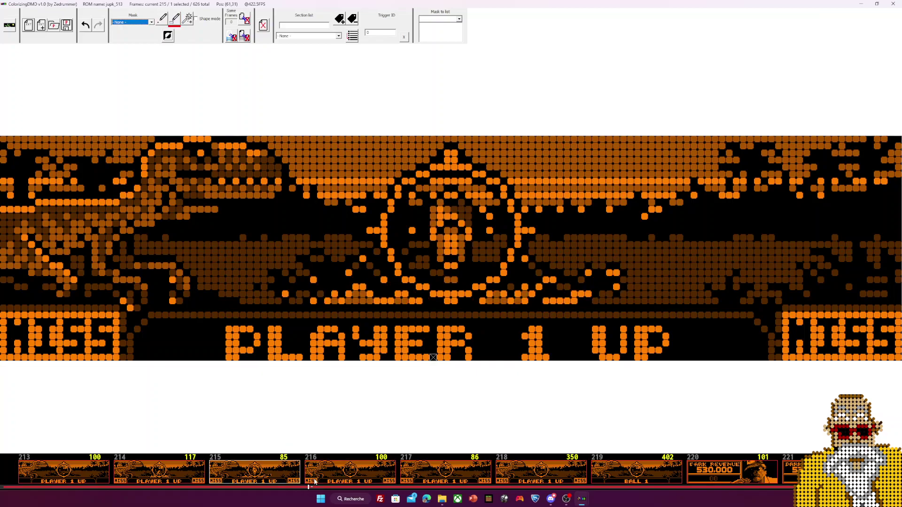
pyautogui.click(265, 477)
pyautogui.press('Left')
pyautogui.press('Left')
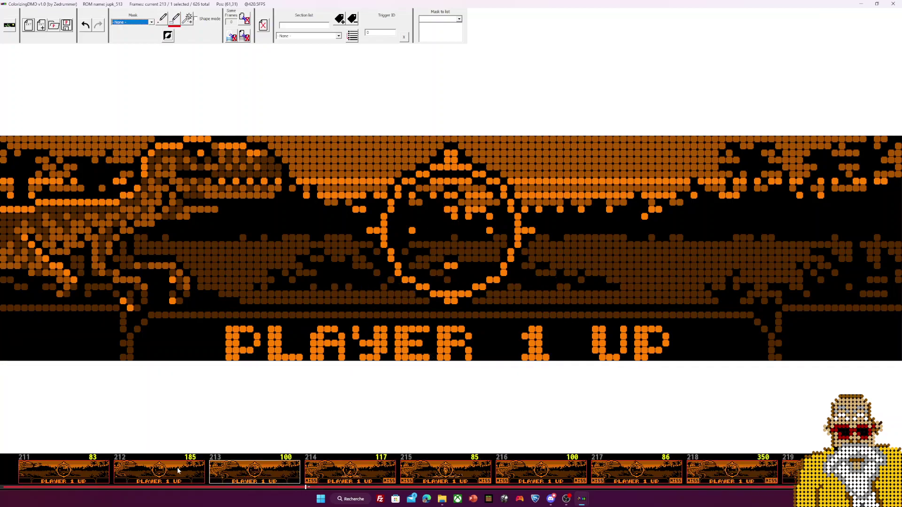
pyautogui.scroll(-5, 390, 474)
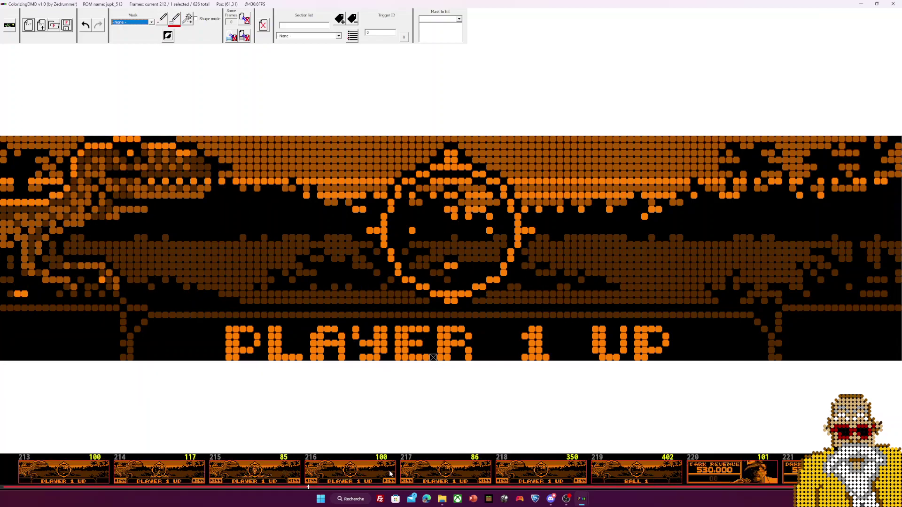
# Examine the PARK REVENUE frames 220 to 224 for differences in the score digits and the moving hand.
pyautogui.click(455, 472)
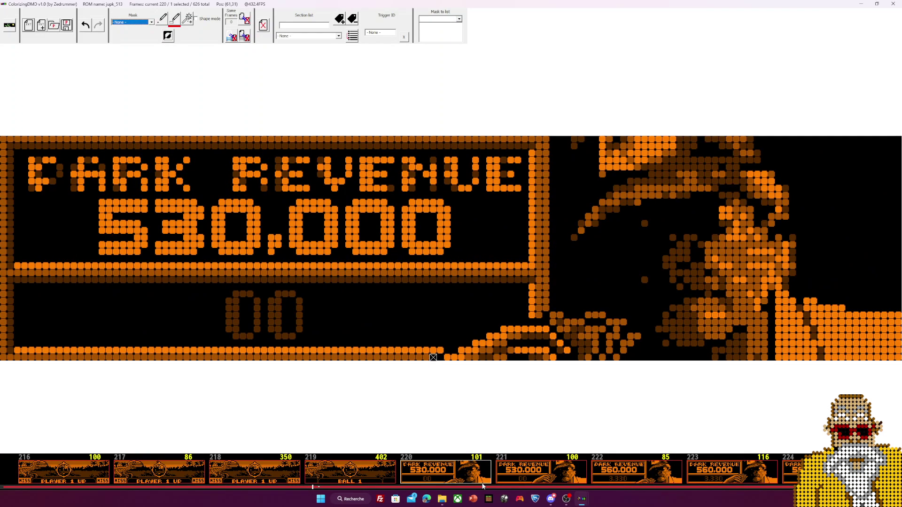
pyautogui.press('Right')
pyautogui.press('Right')
pyautogui.press('Right')
pyautogui.press('Right')
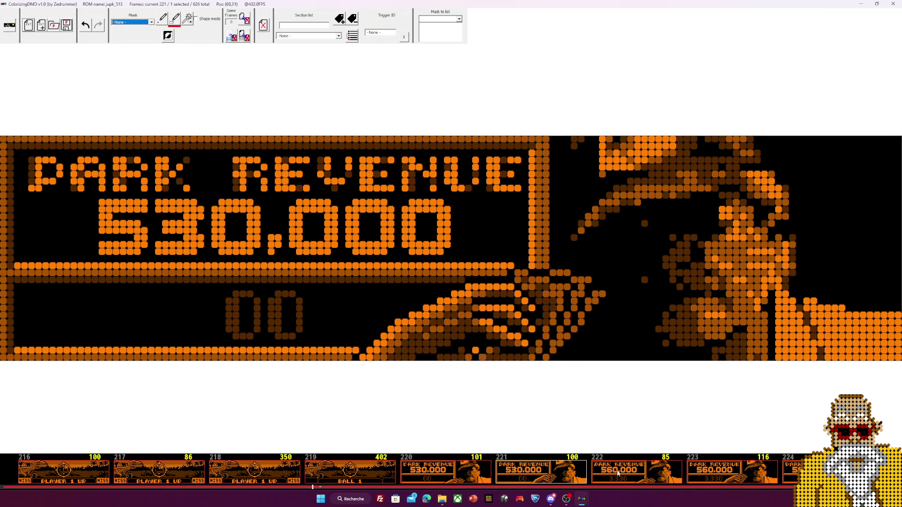
pyautogui.scroll(-1, 526, 474)
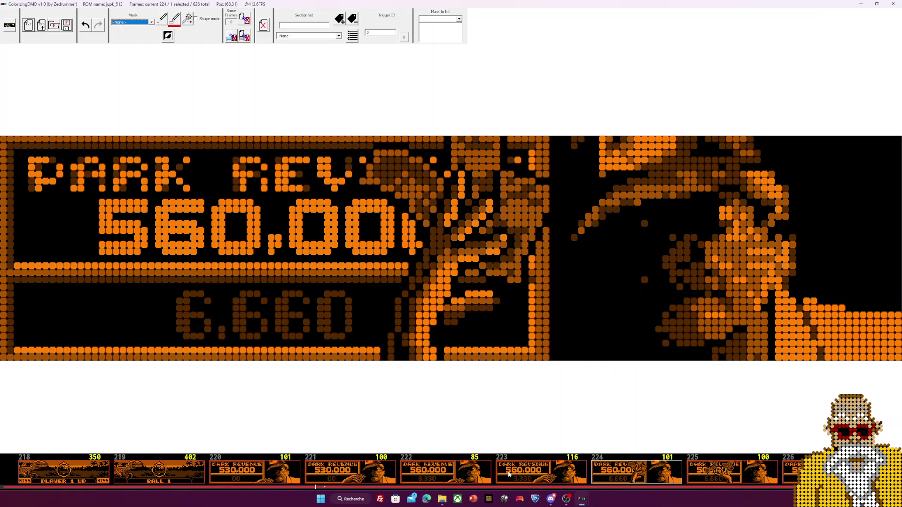
pyautogui.scroll(3, 489, 470)
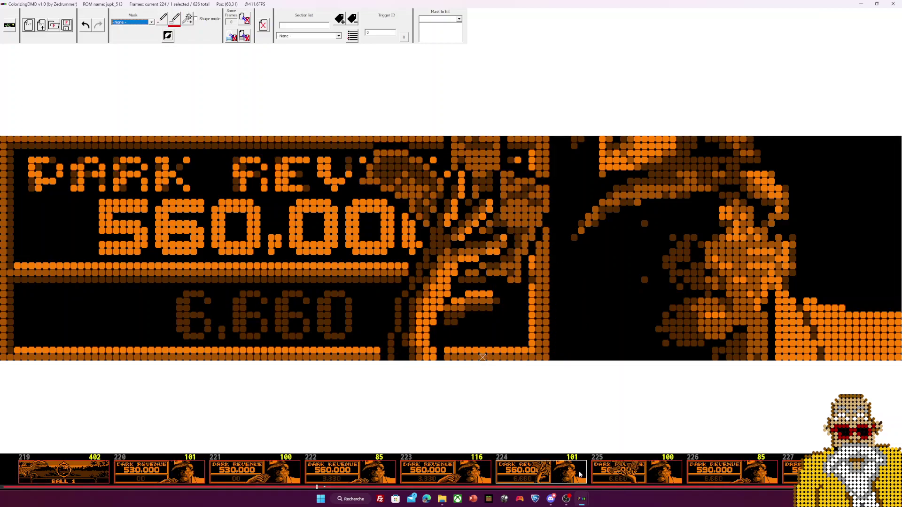
pyautogui.scroll(3, 495, 466)
# Go to frame 214 in the PLAYER 1 UP sequence and run the deletion of all similar frames.
pyautogui.click(281, 468)
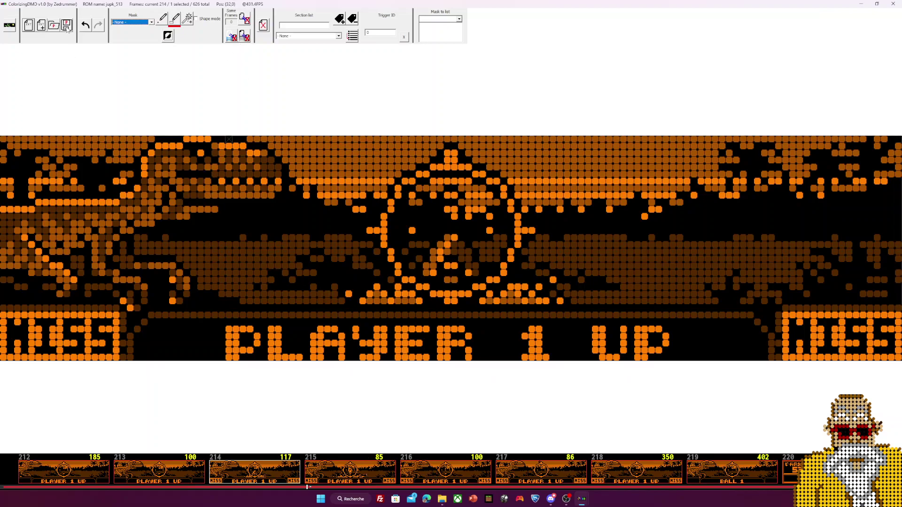
pyautogui.click(105, 81)
pyautogui.click(232, 37)
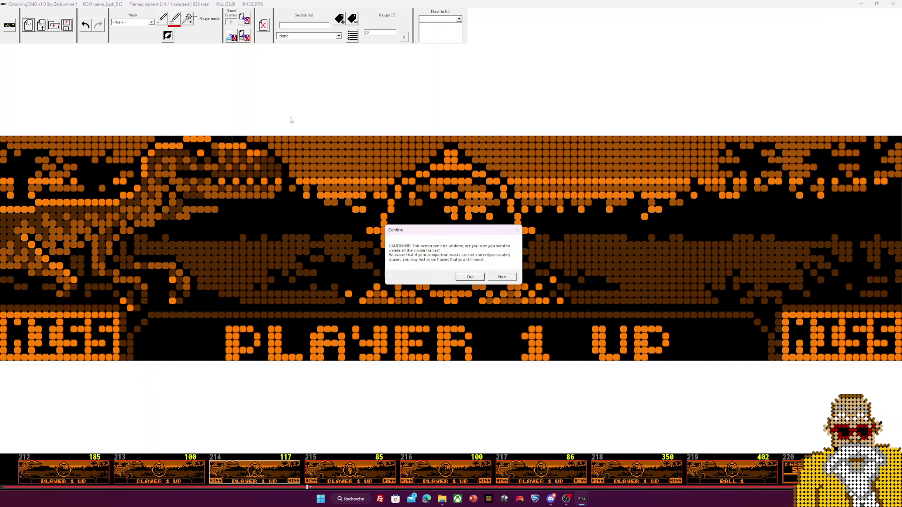
pyautogui.click(470, 278)
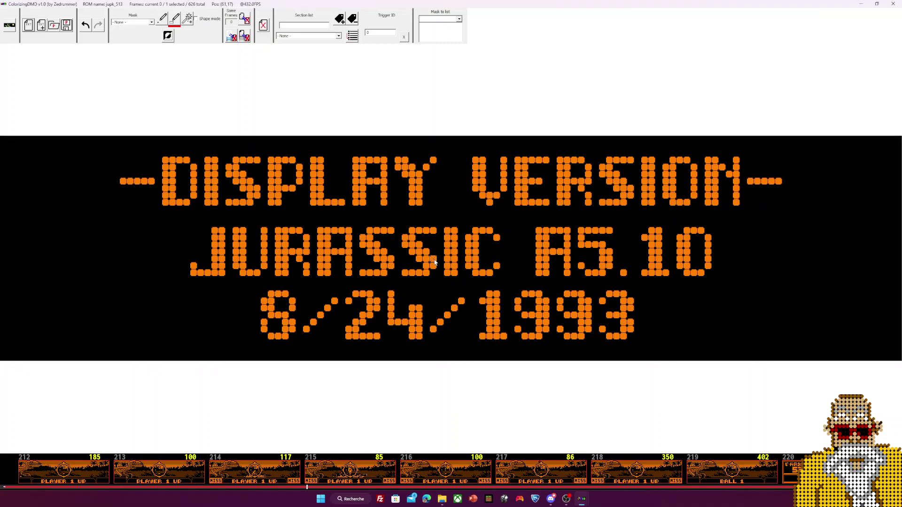
# Review the frame strip from the 200.000 score frames back to the T-REX diagnostics frames near the start.
pyautogui.scroll(-5, 430, 263)
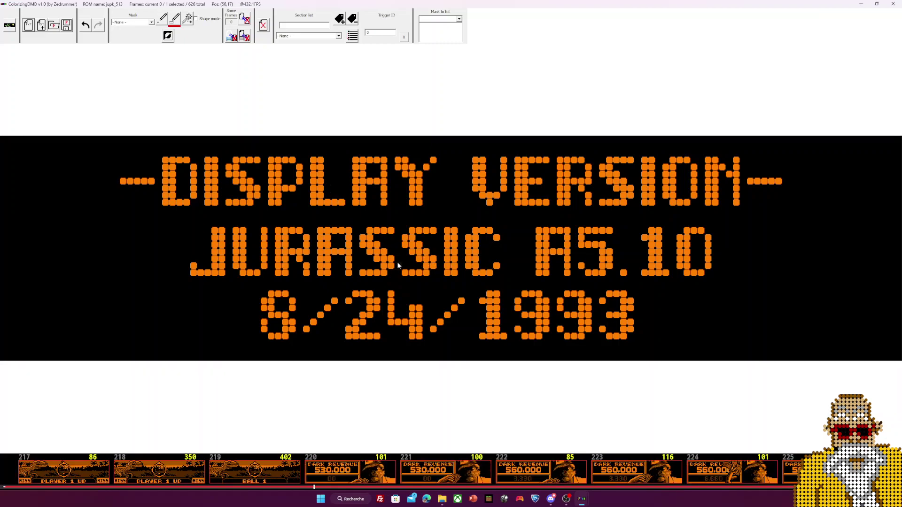
pyautogui.scroll(-20, 399, 261)
pyautogui.scroll(3, 396, 272)
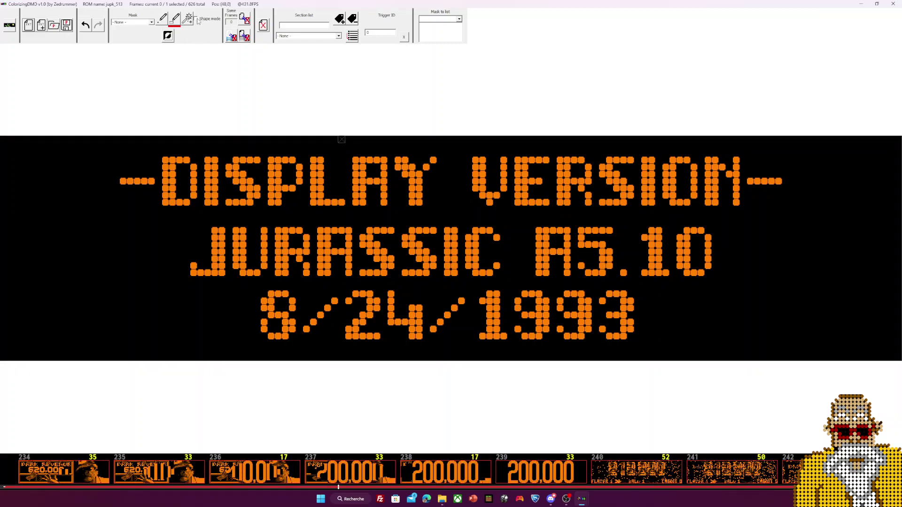
pyautogui.scroll(20, 397, 344)
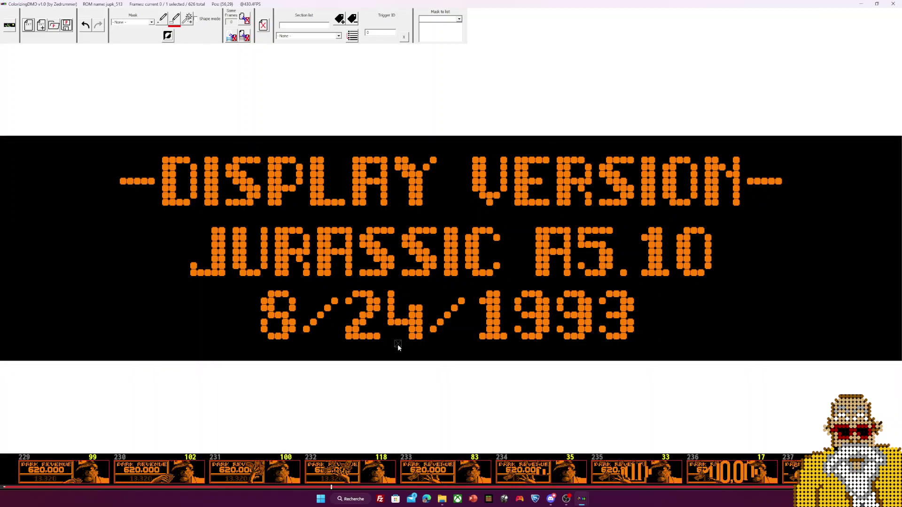
pyautogui.scroll(20, 397, 345)
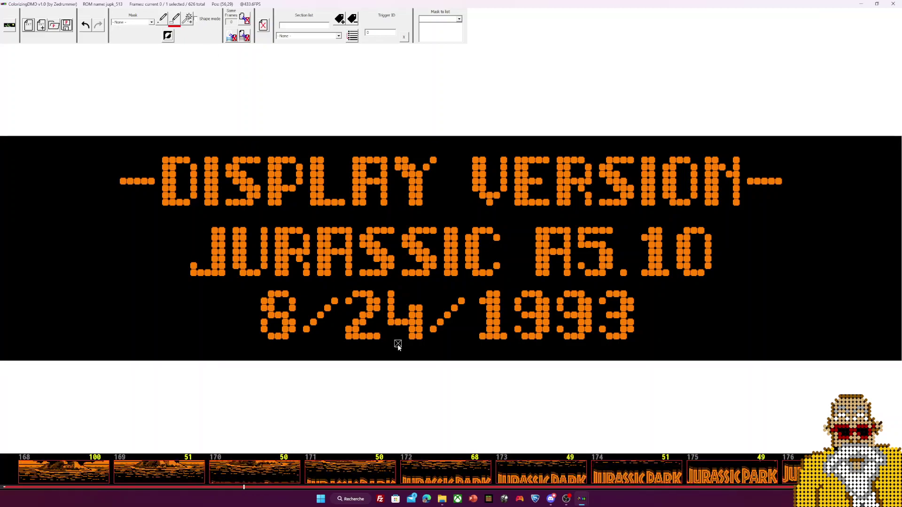
pyautogui.scroll(20, 397, 345)
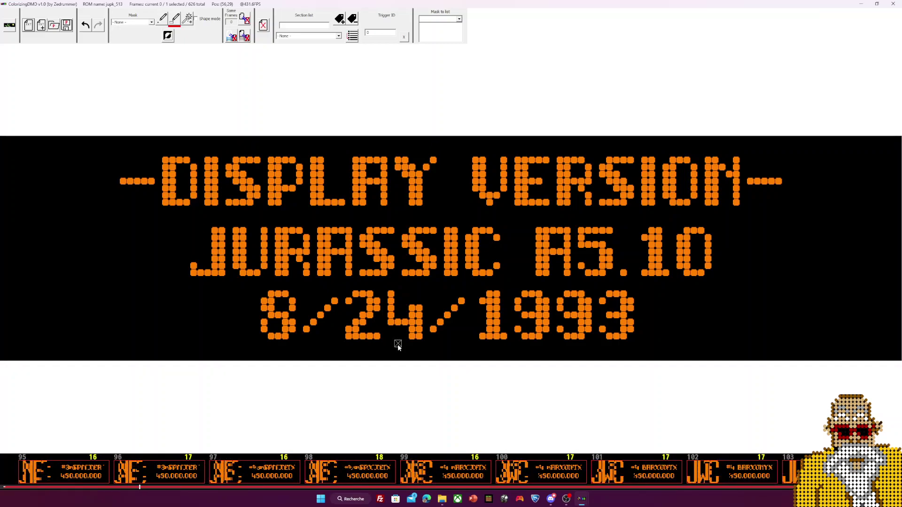
pyautogui.scroll(12, 397, 345)
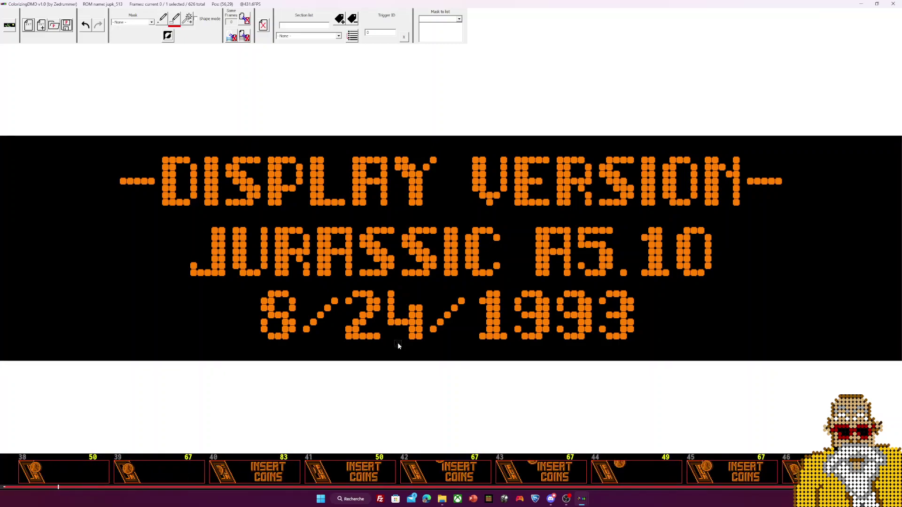
pyautogui.scroll(20, 397, 344)
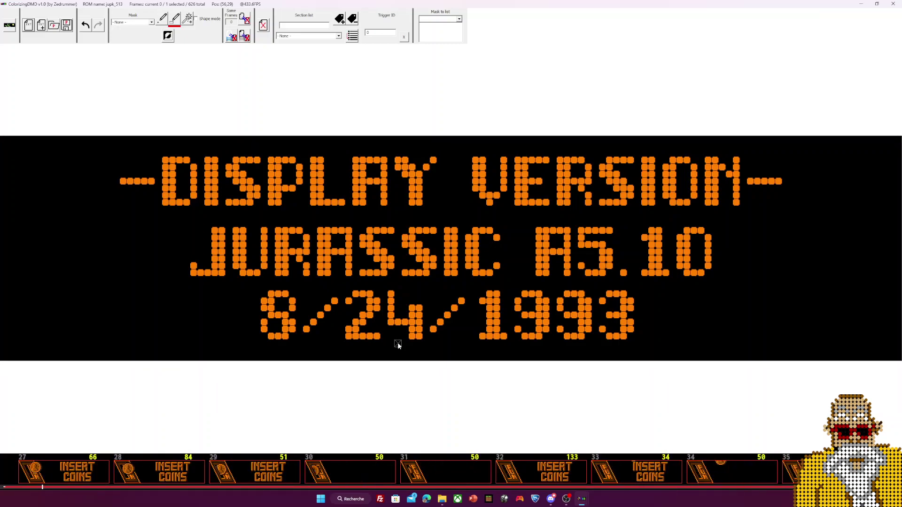
pyautogui.scroll(-3, 397, 344)
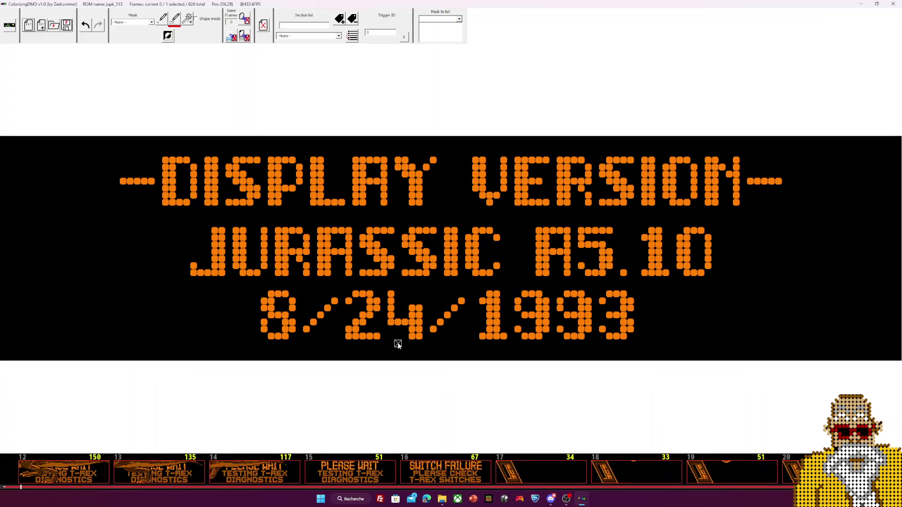
# Select frame 15 and add the additional TXT frame dump jupk_513.txt from the Visual Pinball\VPinMAME\dmddump folder on drive C to the project.
pyautogui.click(379, 476)
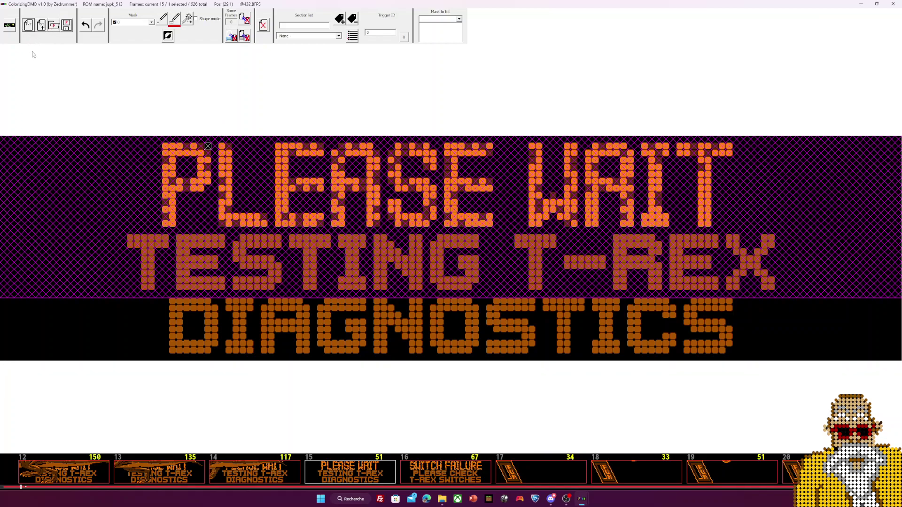
pyautogui.click(41, 25)
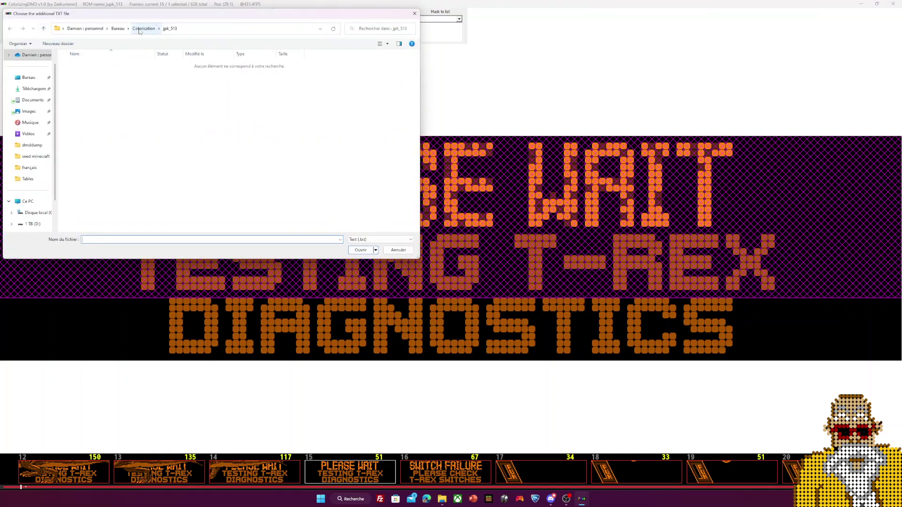
pyautogui.click(36, 213)
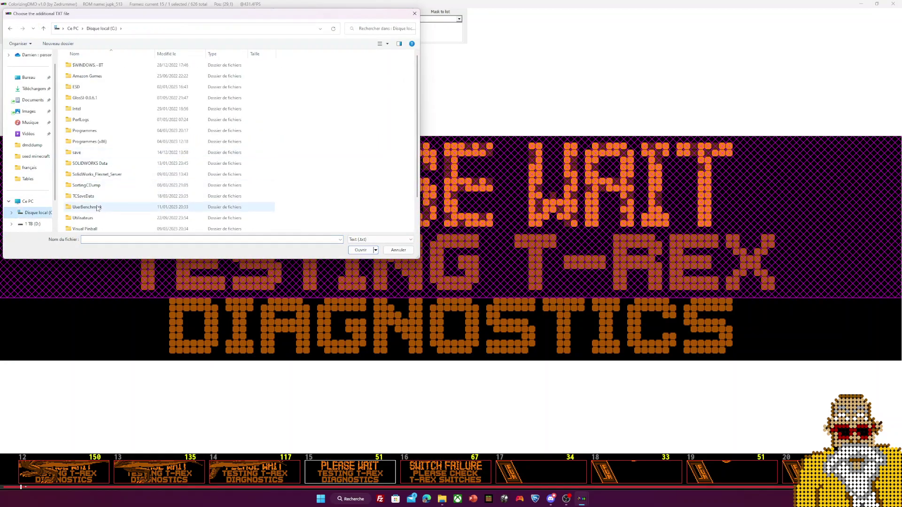
pyautogui.doubleClick(94, 228)
pyautogui.doubleClick(85, 120)
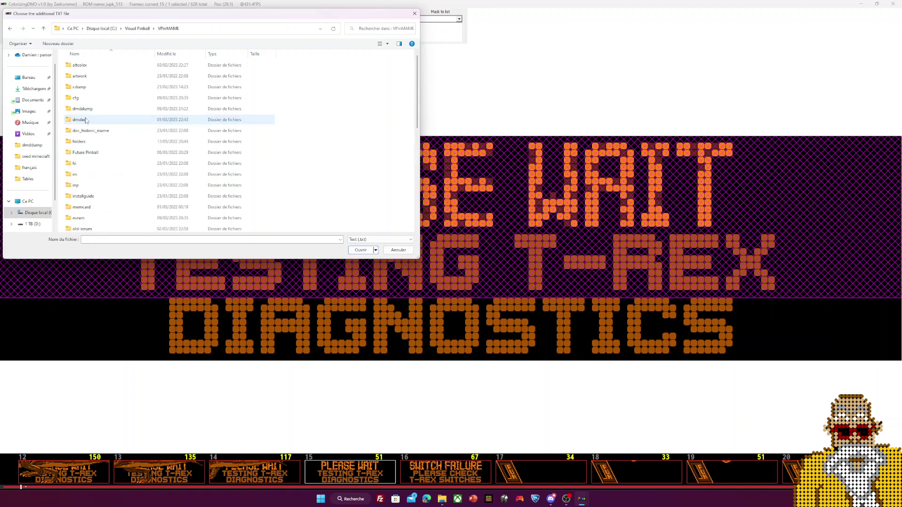
pyautogui.doubleClick(81, 109)
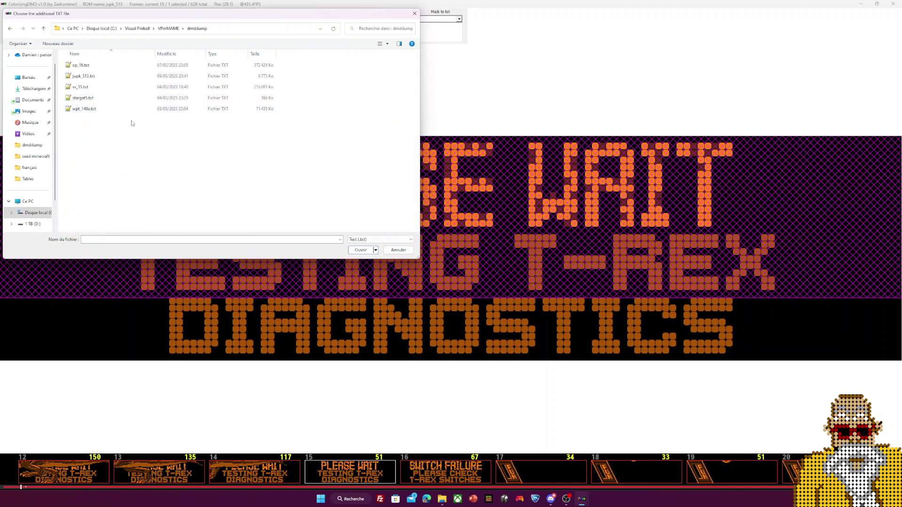
pyautogui.click(87, 75)
pyautogui.click(368, 251)
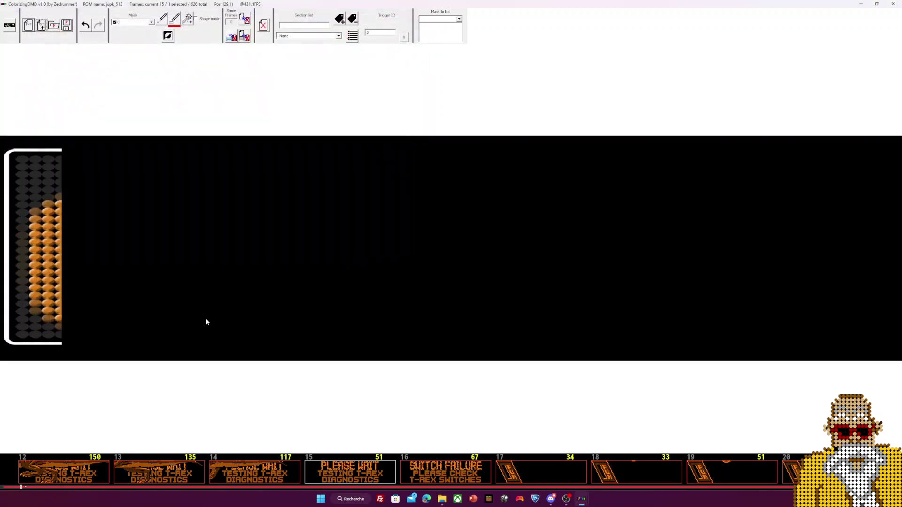